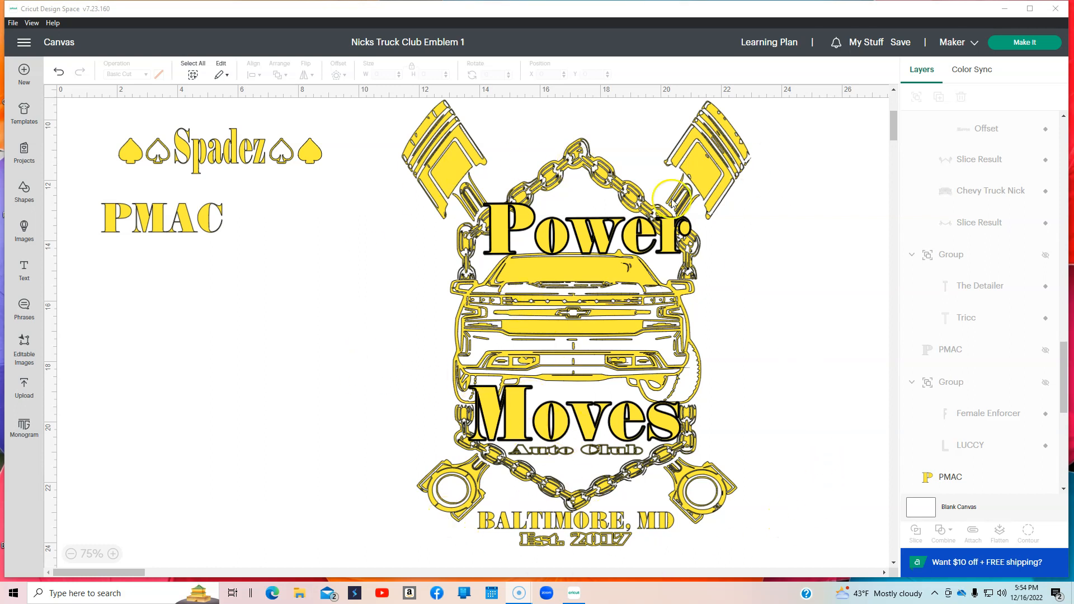
Step: Send the complete emblem project to mat preparation and accept the larger mat for the oversized image
{"action": "left_click", "coordinate": [706, 147]}
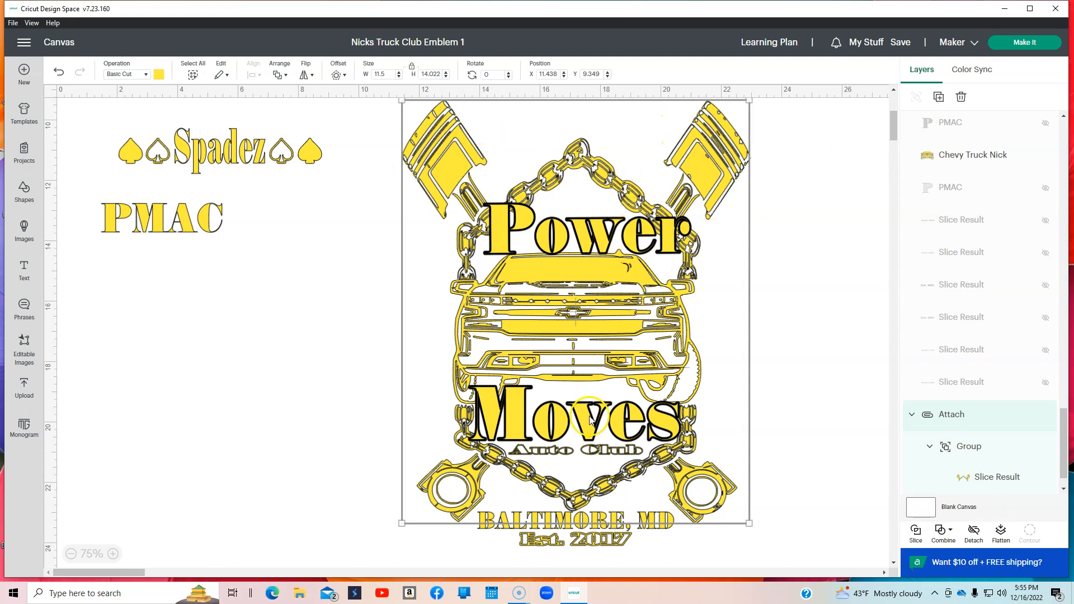
{"action": "left_click", "coordinate": [815, 251]}
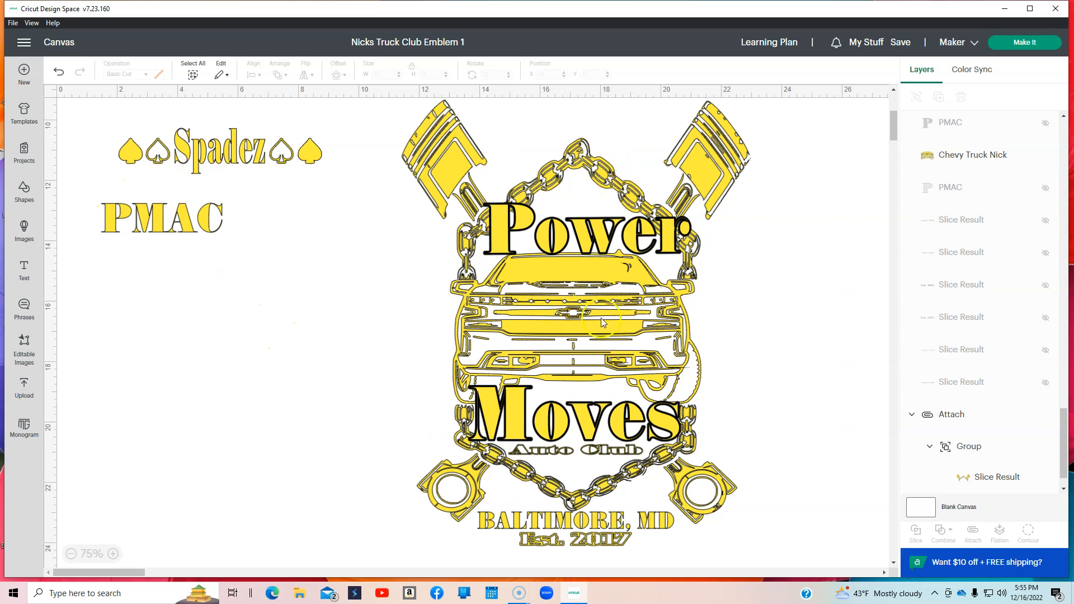
{"action": "left_click", "coordinate": [1031, 50]}
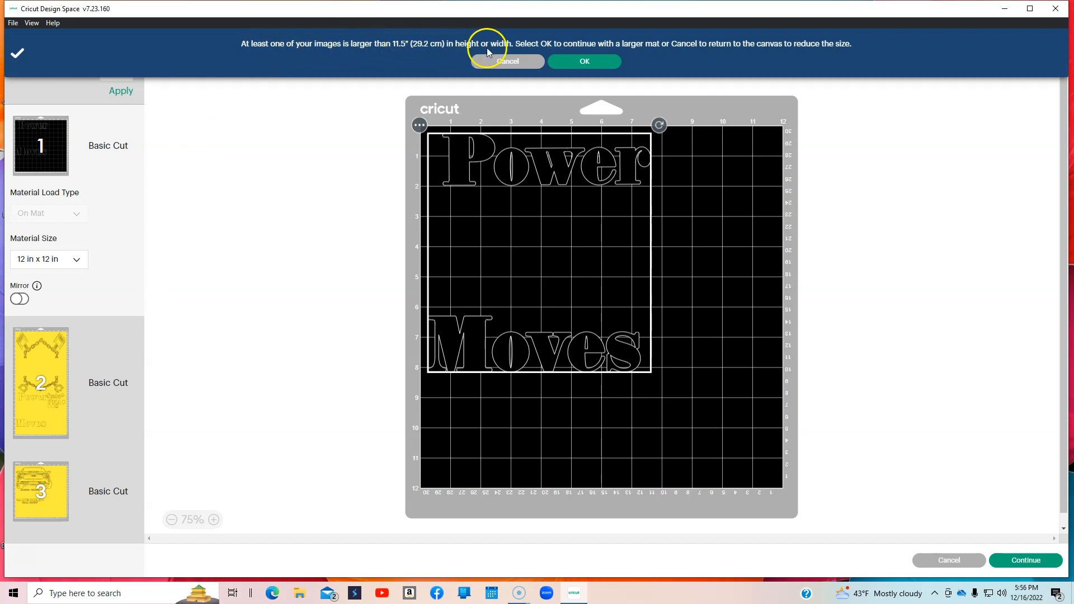
{"action": "left_click", "coordinate": [582, 62]}
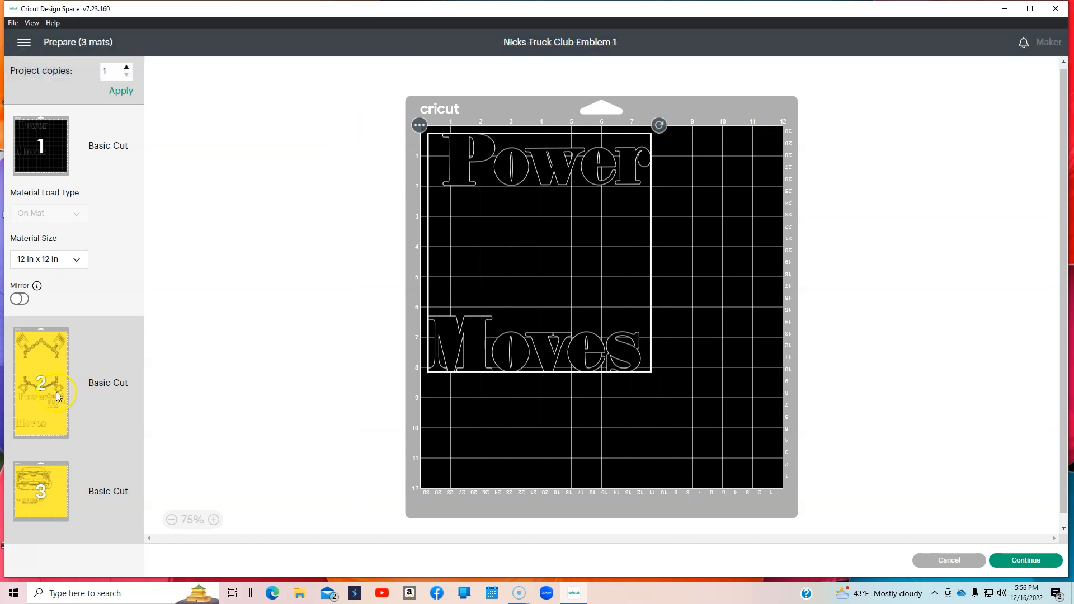
Step: Review the 12 x 24 in yellow mat and nudge the "Power Moves" lettering slightly below the chain emblem
{"action": "left_click", "coordinate": [67, 384]}
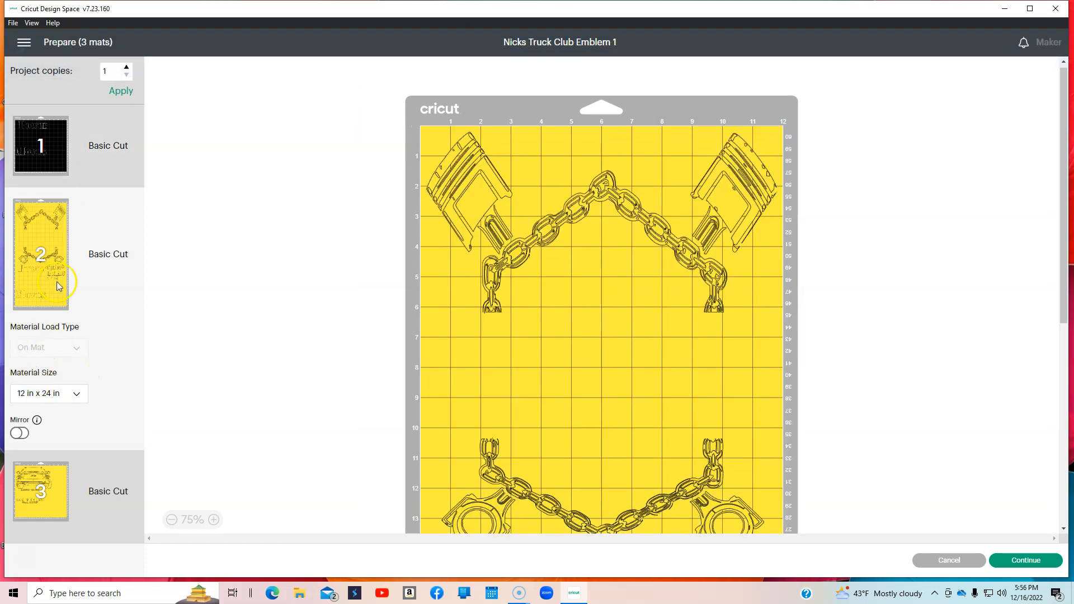
{"action": "scroll", "coordinate": [563, 195], "scroll_direction": "down", "scroll_amount": 7}
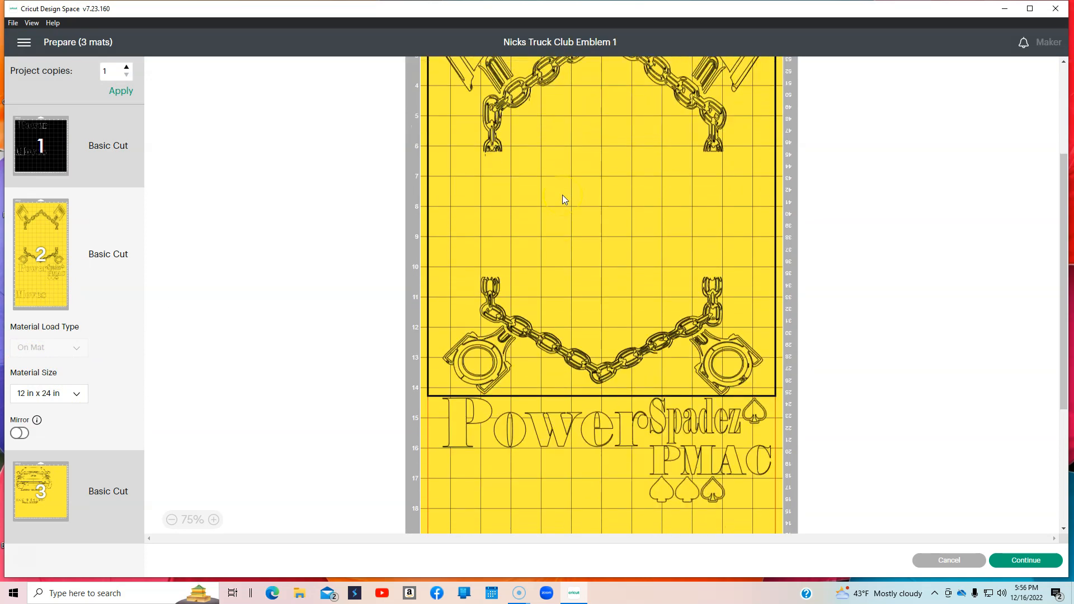
{"action": "scroll", "coordinate": [531, 313], "scroll_direction": "up", "scroll_amount": 5}
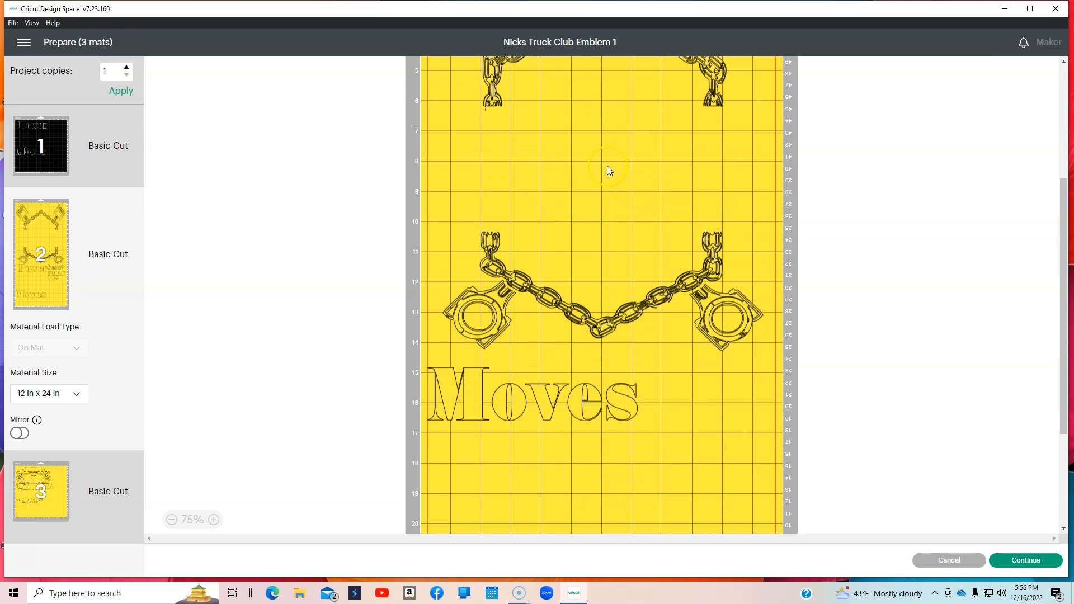
{"action": "left_click", "coordinate": [572, 463]}
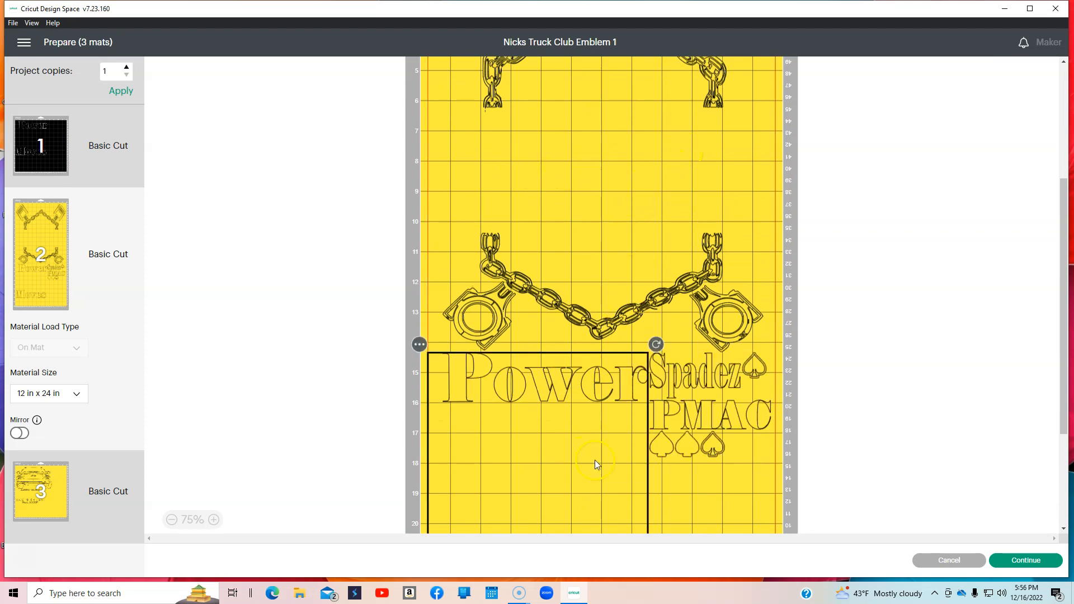
{"action": "scroll", "coordinate": [620, 460], "scroll_direction": "down", "scroll_amount": 5}
{"action": "left_click_drag", "start_coordinate": [542, 291], "coordinate": [544, 314]}
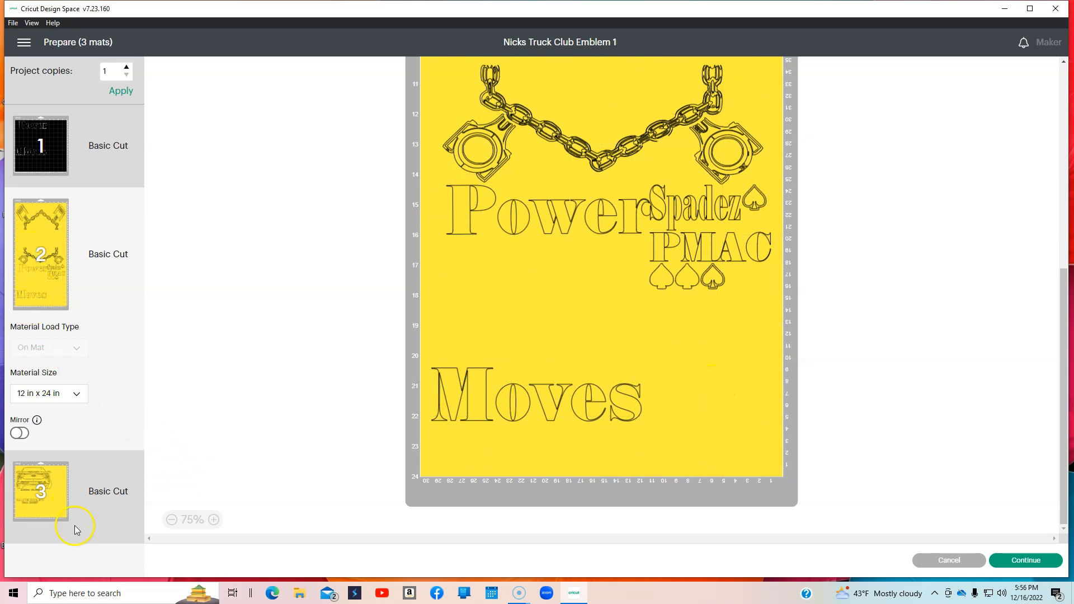
Step: Compare the truck mat's layout with the open space between the chains on the 12 x 24 in yellow mat
{"action": "left_click", "coordinate": [62, 512]}
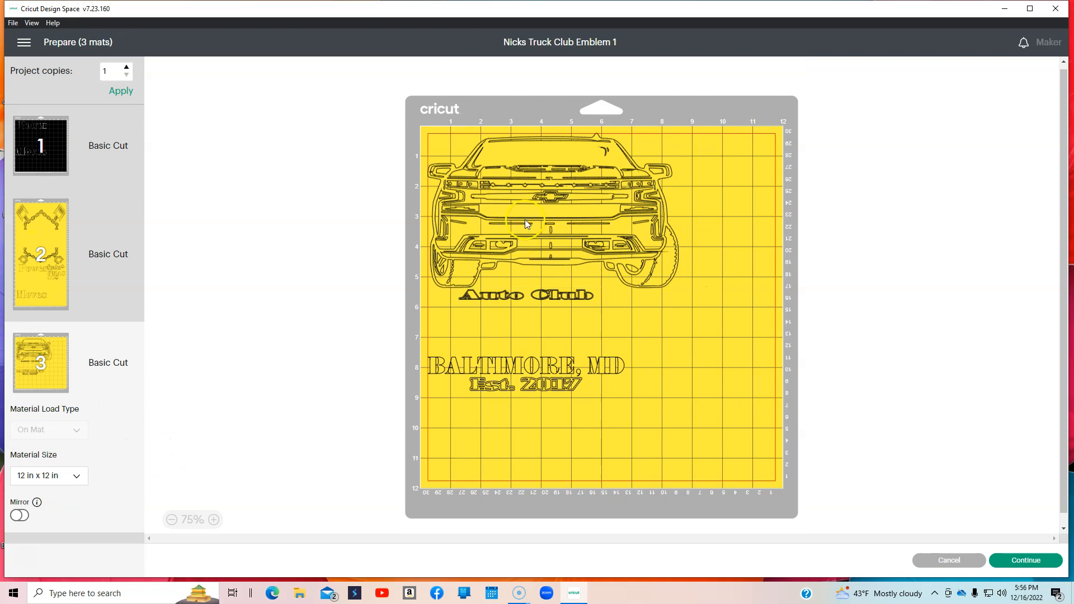
{"action": "left_click", "coordinate": [712, 202]}
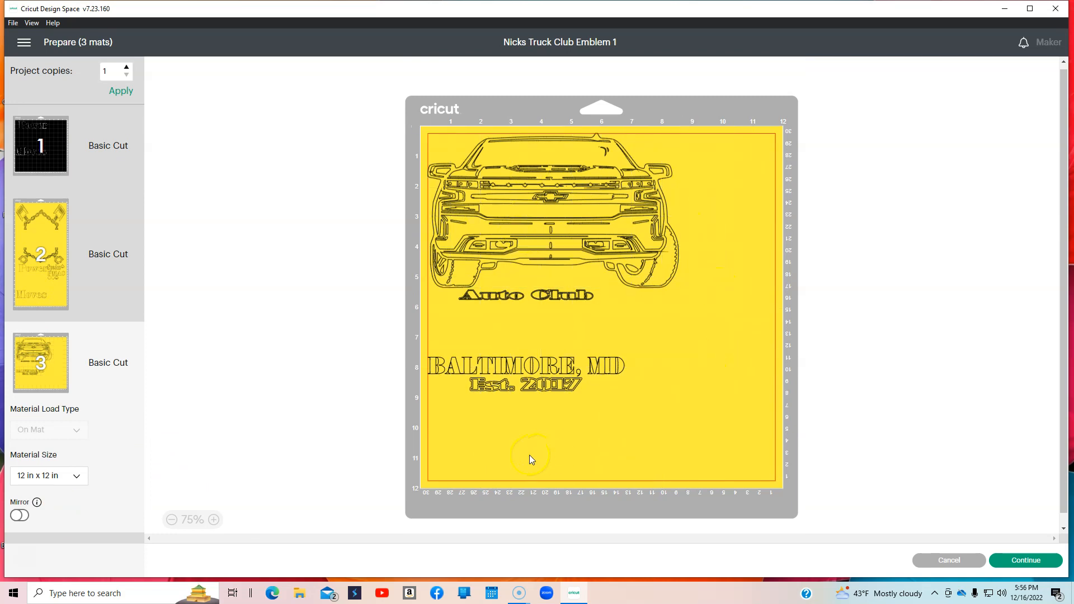
{"action": "left_click", "coordinate": [578, 235]}
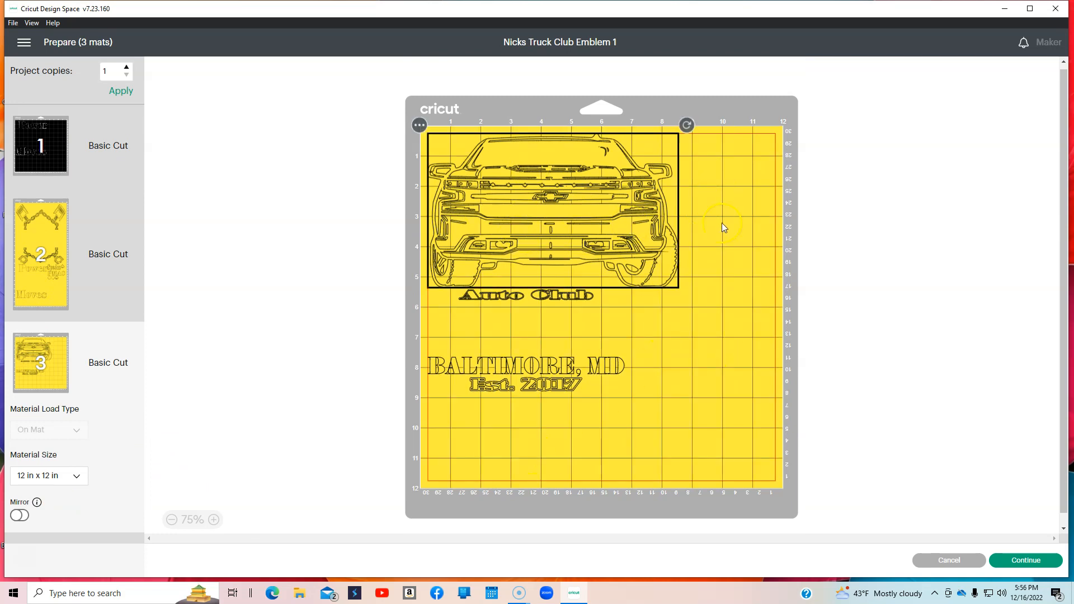
{"action": "left_click", "coordinate": [44, 251]}
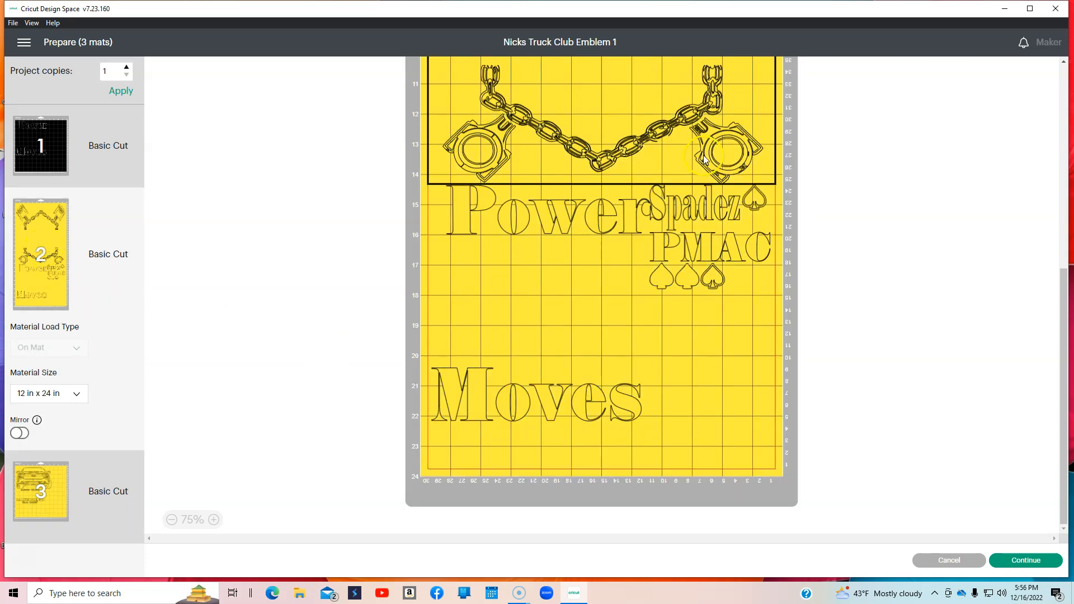
{"action": "scroll", "coordinate": [684, 265], "scroll_direction": "up", "scroll_amount": 4}
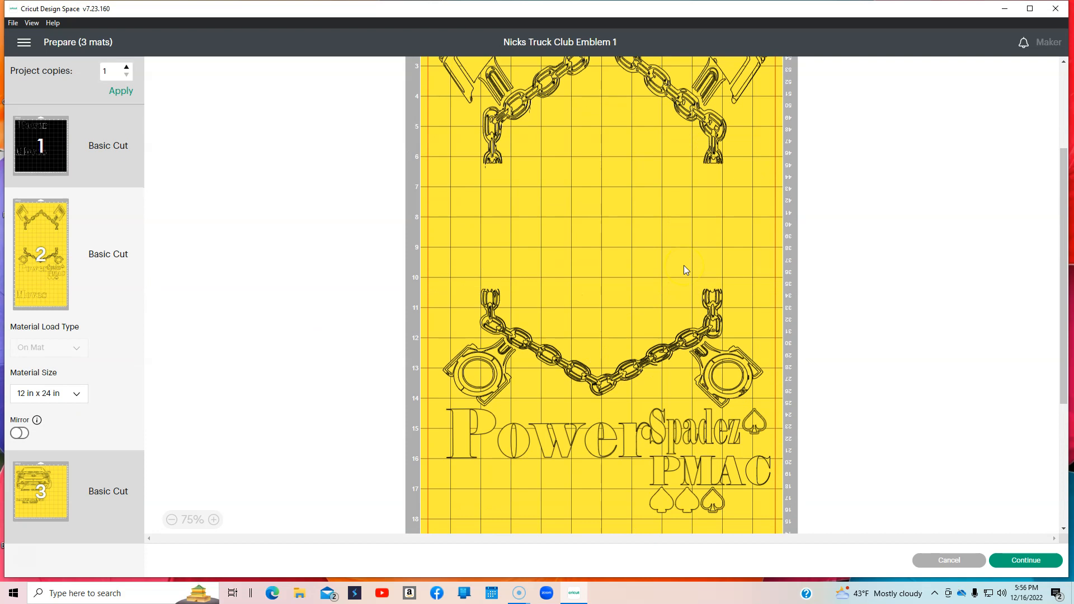
{"action": "scroll", "coordinate": [683, 265], "scroll_direction": "down", "scroll_amount": 4}
{"action": "scroll", "coordinate": [684, 265], "scroll_direction": "up", "scroll_amount": 4}
{"action": "scroll", "coordinate": [684, 265], "scroll_direction": "down", "scroll_amount": 1}
{"action": "scroll", "coordinate": [684, 265], "scroll_direction": "down", "scroll_amount": 3}
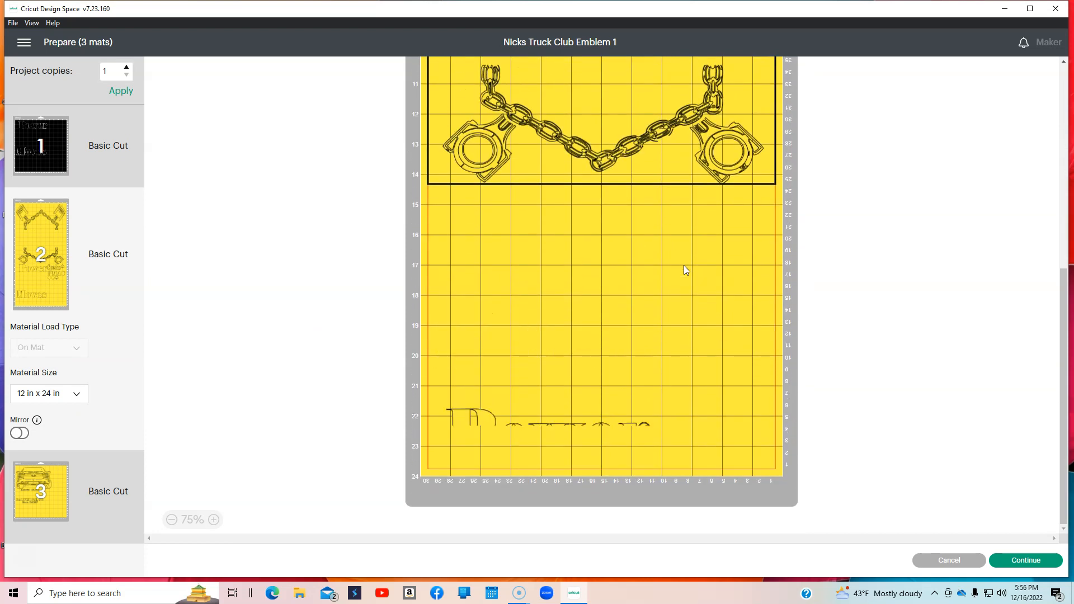
Step: Move the truck object from the third mat to the 12 x 24 in yellow mat
{"action": "left_click", "coordinate": [32, 475]}
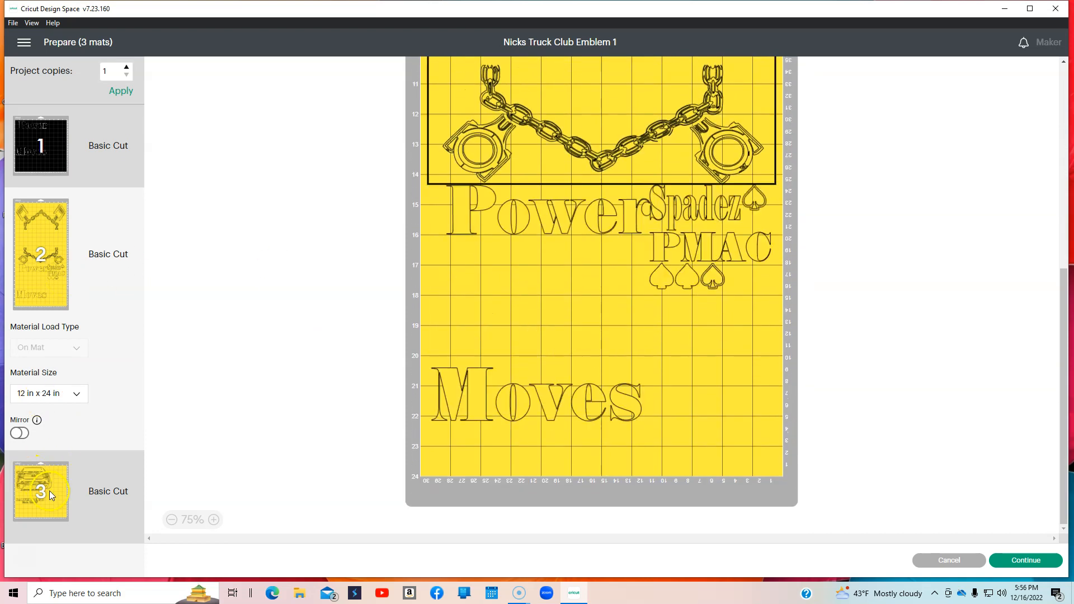
{"action": "left_click", "coordinate": [431, 554]}
{"action": "left_click", "coordinate": [595, 219]}
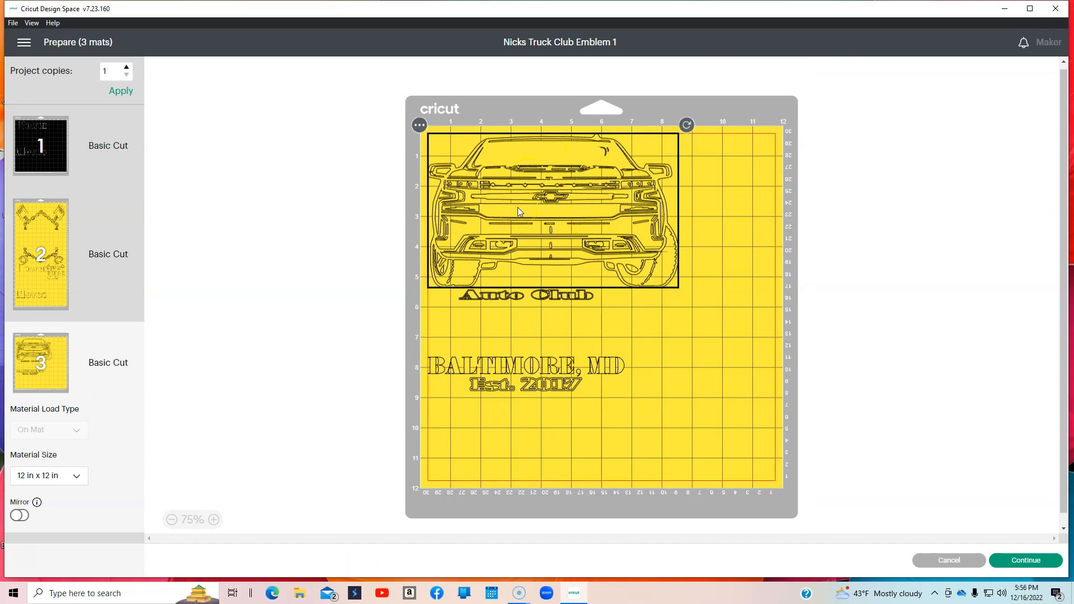
{"action": "left_click", "coordinate": [420, 127]}
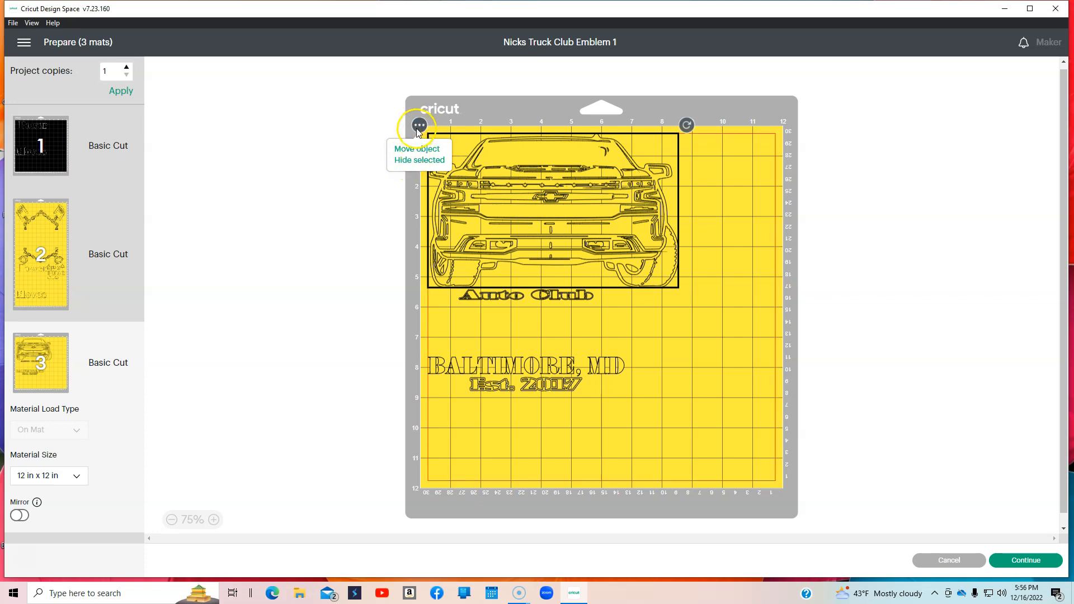
{"action": "left_click", "coordinate": [419, 149]}
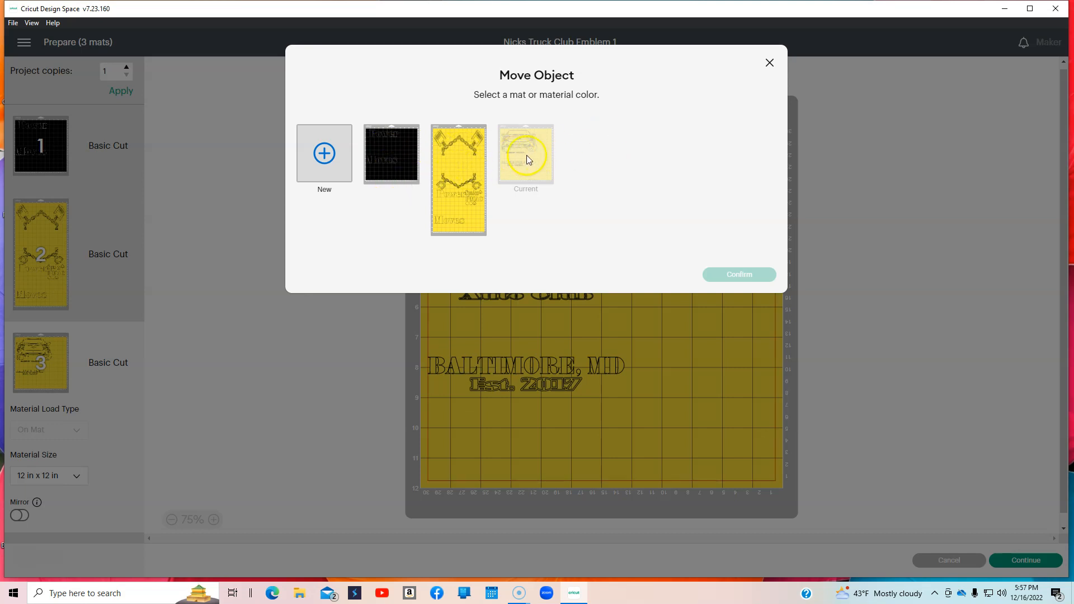
{"action": "left_click", "coordinate": [463, 183]}
{"action": "left_click", "coordinate": [745, 277]}
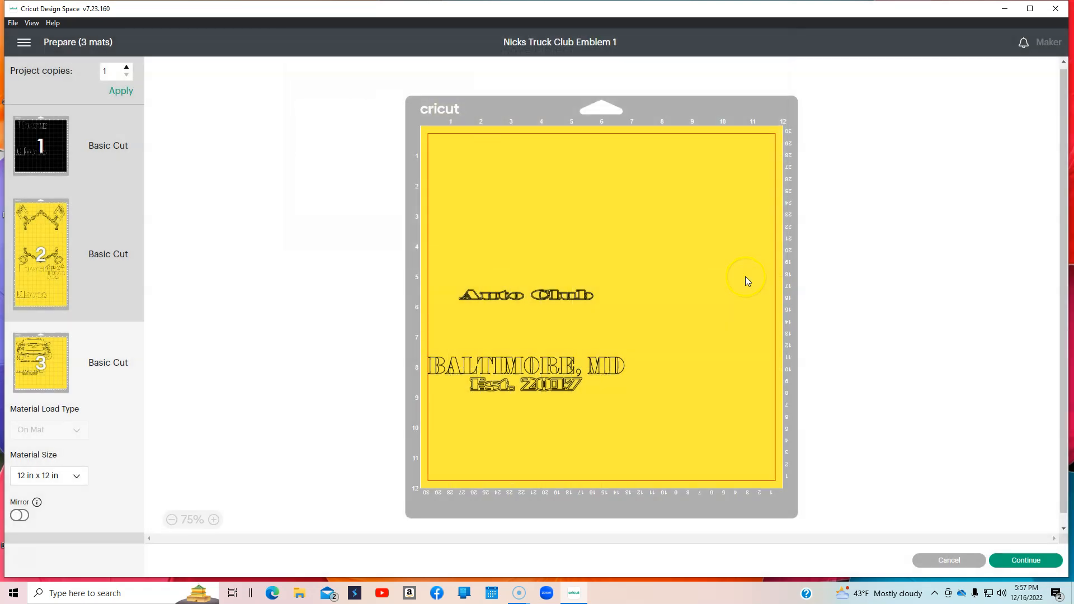
Step: Place the truck between the upper and lower chains on the second mat, spanning about the 5 to 10 in marks
{"action": "left_click", "coordinate": [49, 223]}
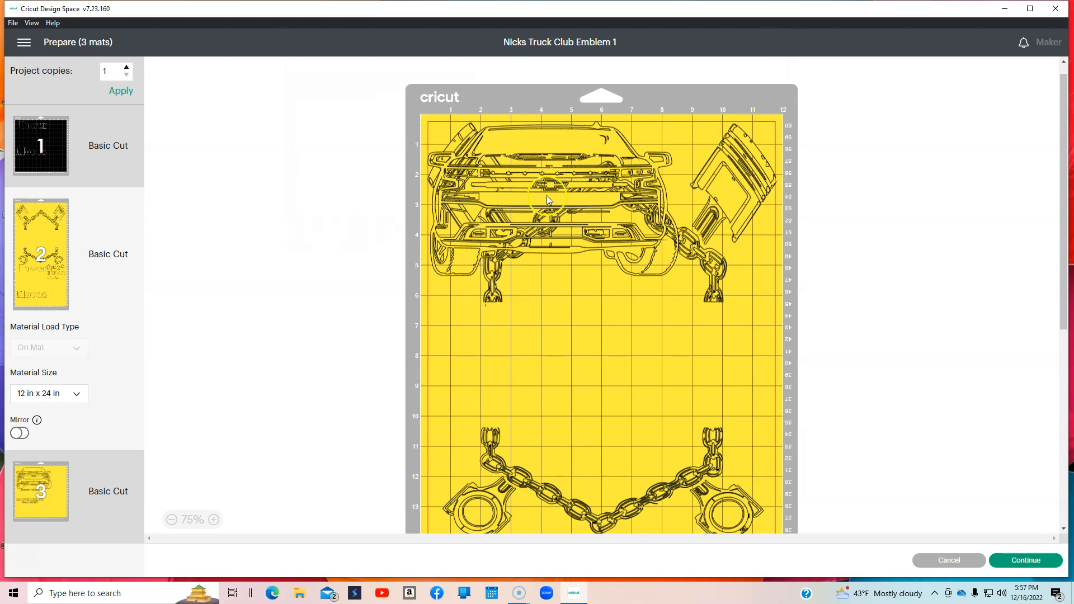
{"action": "left_click", "coordinate": [604, 184]}
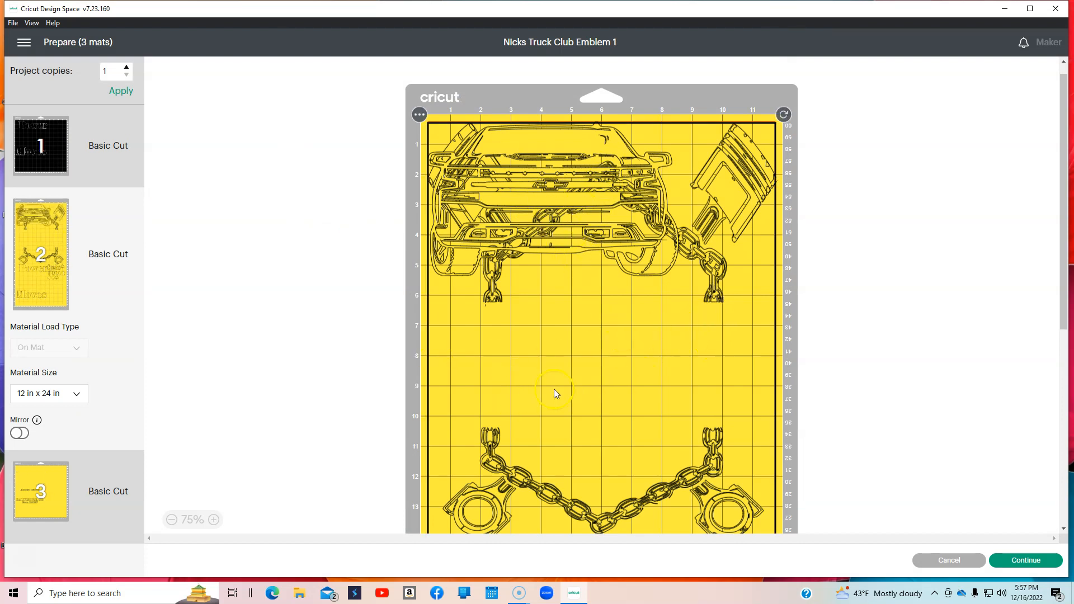
{"action": "scroll", "coordinate": [615, 368], "scroll_direction": "down", "scroll_amount": 2}
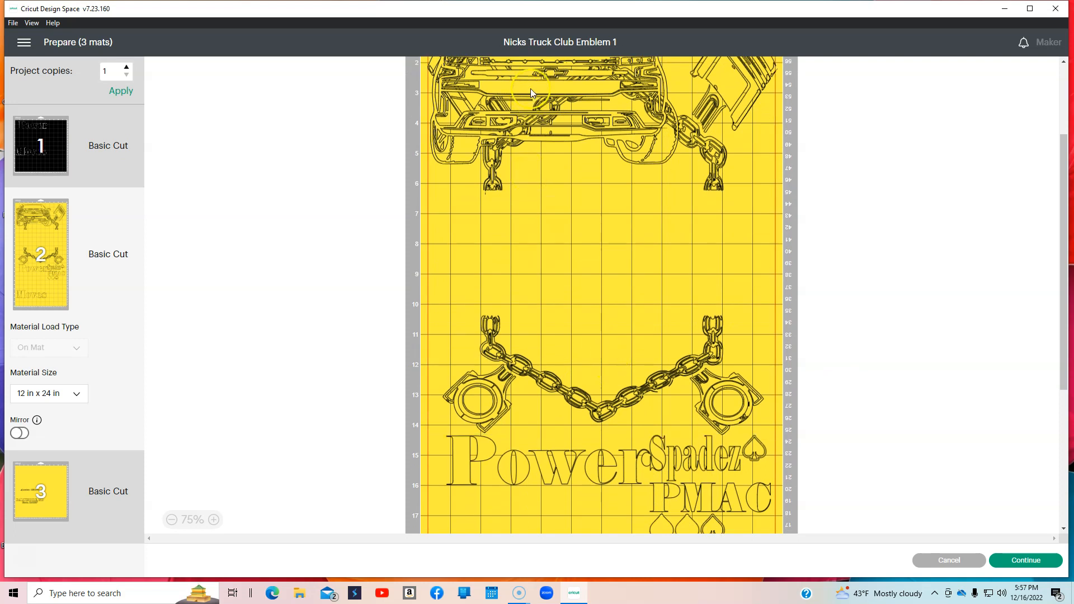
{"action": "left_click_drag", "start_coordinate": [530, 89], "coordinate": [588, 240]}
{"action": "left_click", "coordinate": [698, 253]}
{"action": "left_click", "coordinate": [698, 252]}
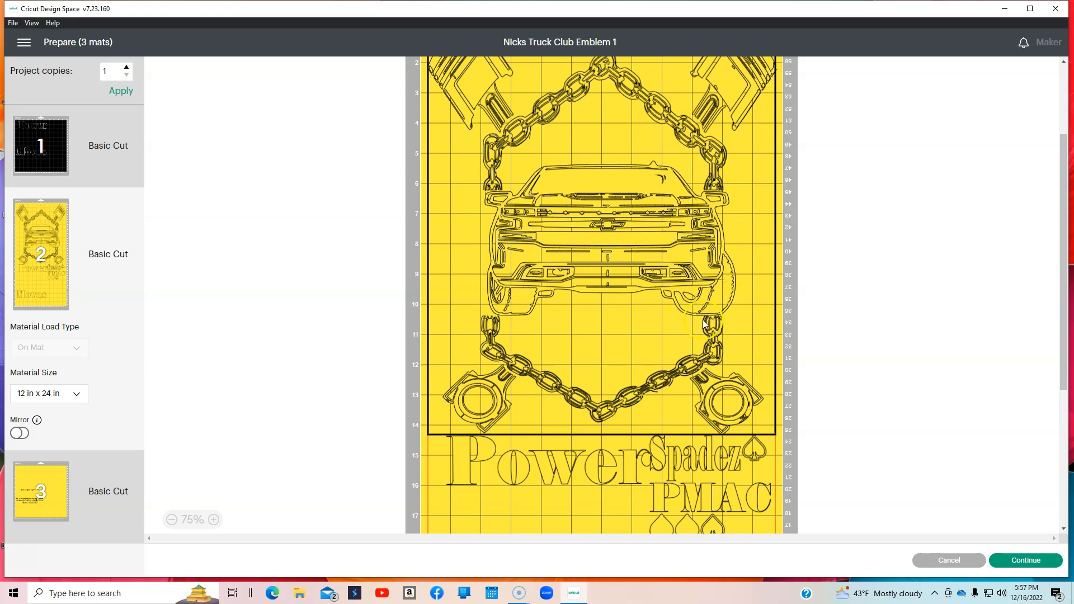
Step: Nudge the truck slightly sideways to center it between the upper and lower chain pieces
{"action": "left_click", "coordinate": [670, 257]}
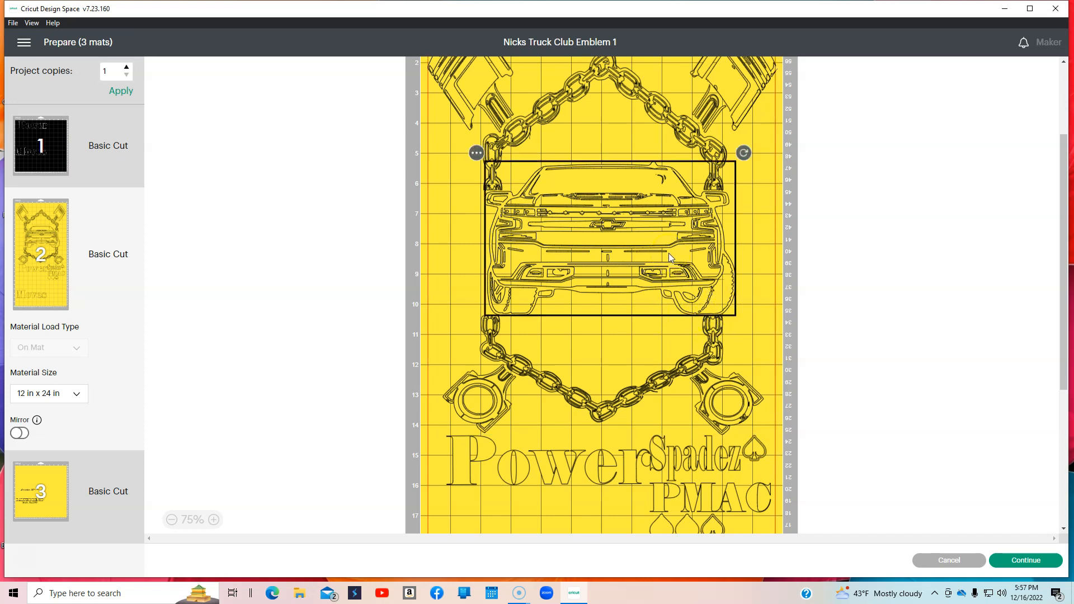
{"action": "left_click_drag", "start_coordinate": [669, 253], "coordinate": [668, 253]}
{"action": "left_click", "coordinate": [667, 253]}
{"action": "left_click", "coordinate": [585, 221]}
{"action": "left_click", "coordinate": [775, 350]}
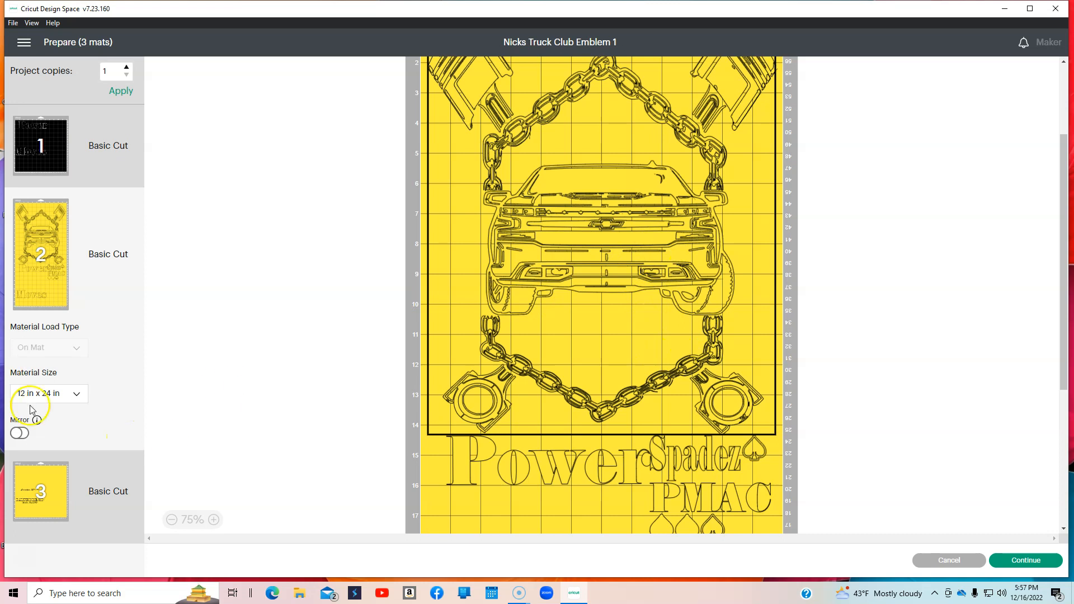
Step: Move the "Spadez" lettering into the open space beneath the truck, inside the lower chain
{"action": "scroll", "coordinate": [569, 476], "scroll_direction": "down", "scroll_amount": 3}
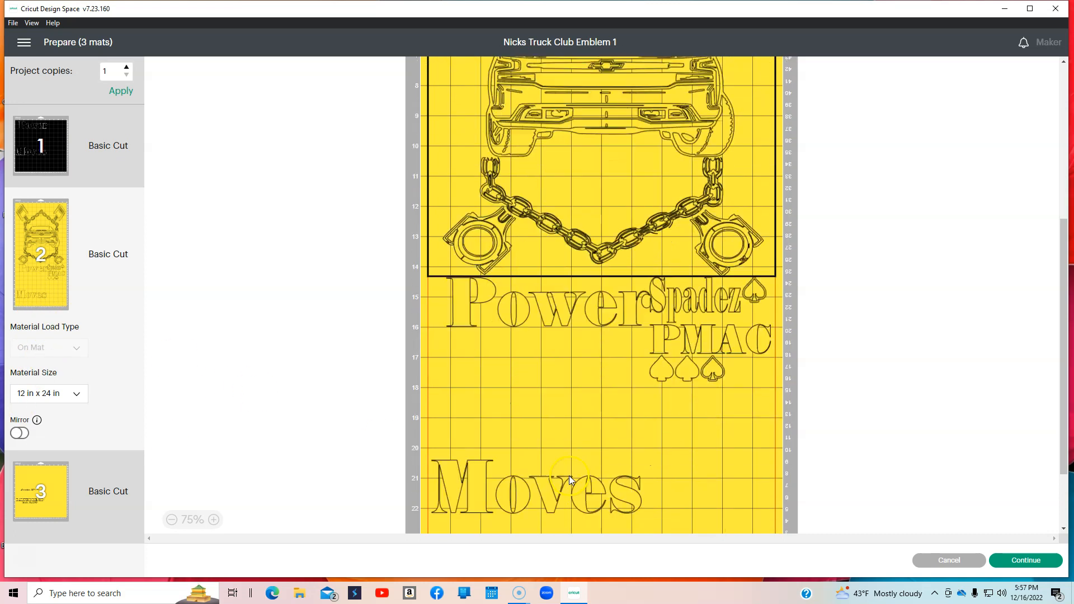
{"action": "left_click", "coordinate": [697, 321]}
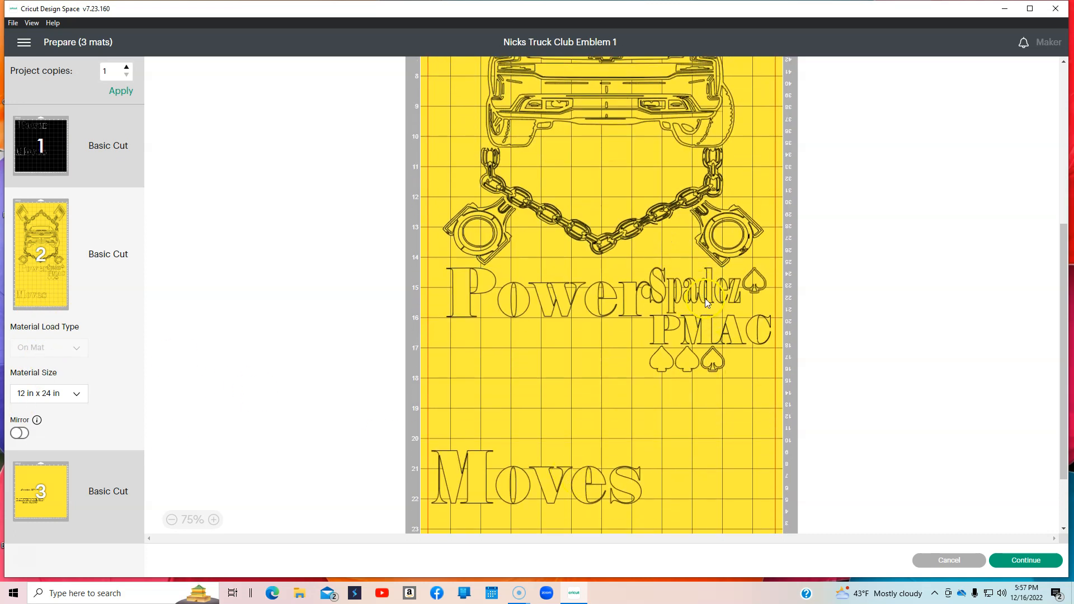
{"action": "left_click", "coordinate": [713, 300]}
{"action": "left_click_drag", "start_coordinate": [716, 298], "coordinate": [625, 163]}
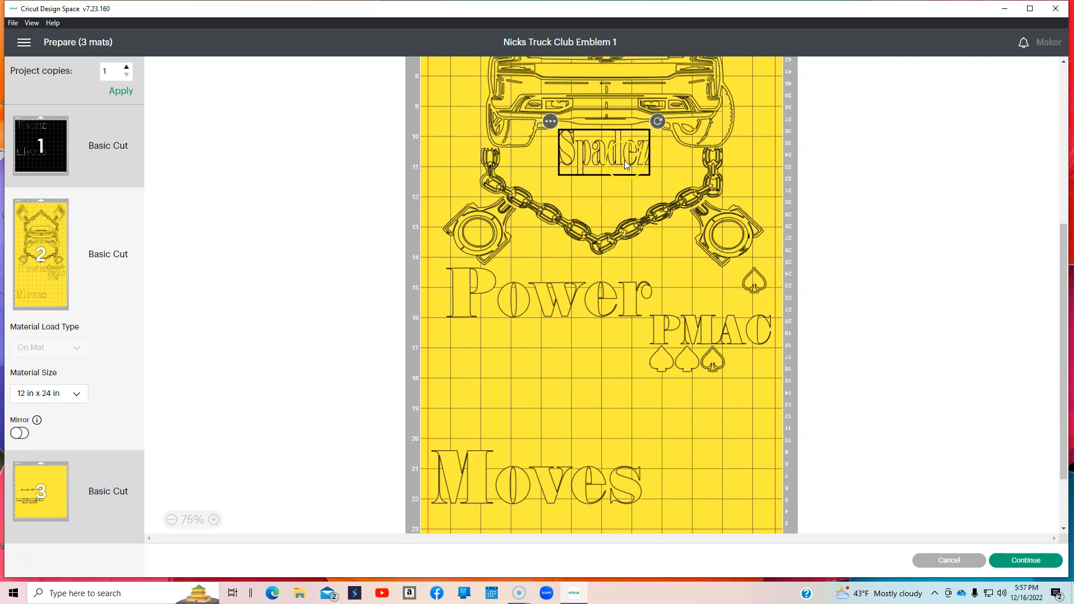
Step: Move the four spade shapes inside the lower chain, one beside the "Spadez" lettering and three beneath it
{"action": "left_click", "coordinate": [754, 277]}
{"action": "left_click_drag", "start_coordinate": [754, 278], "coordinate": [675, 166]}
{"action": "left_click", "coordinate": [713, 360]}
{"action": "left_click_drag", "start_coordinate": [713, 361], "coordinate": [644, 193]}
{"action": "left_click_drag", "start_coordinate": [688, 355], "coordinate": [604, 194]}
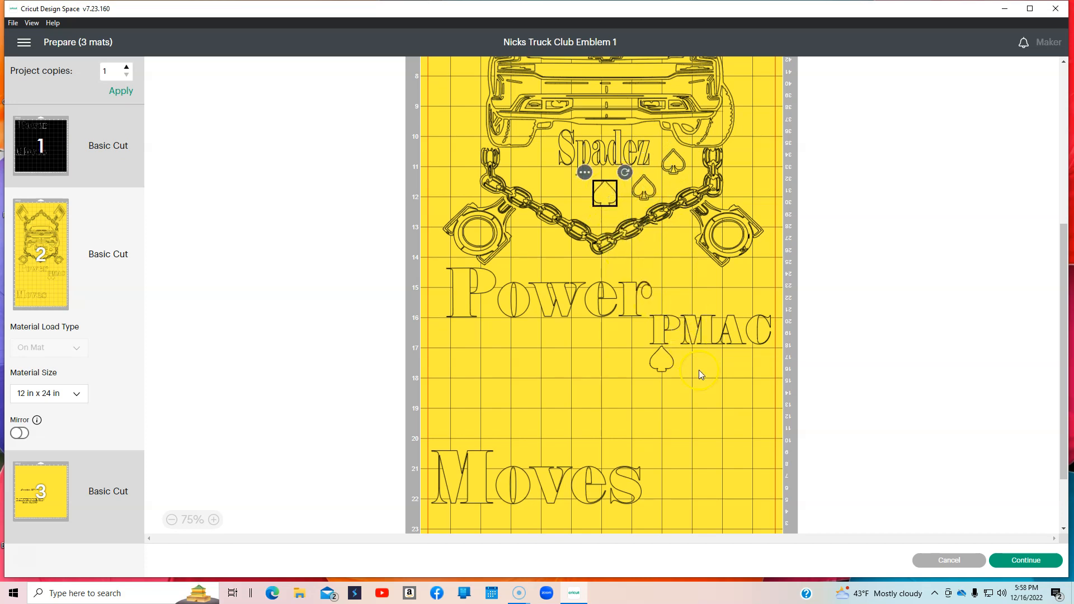
{"action": "left_click_drag", "start_coordinate": [667, 370], "coordinate": [572, 207]}
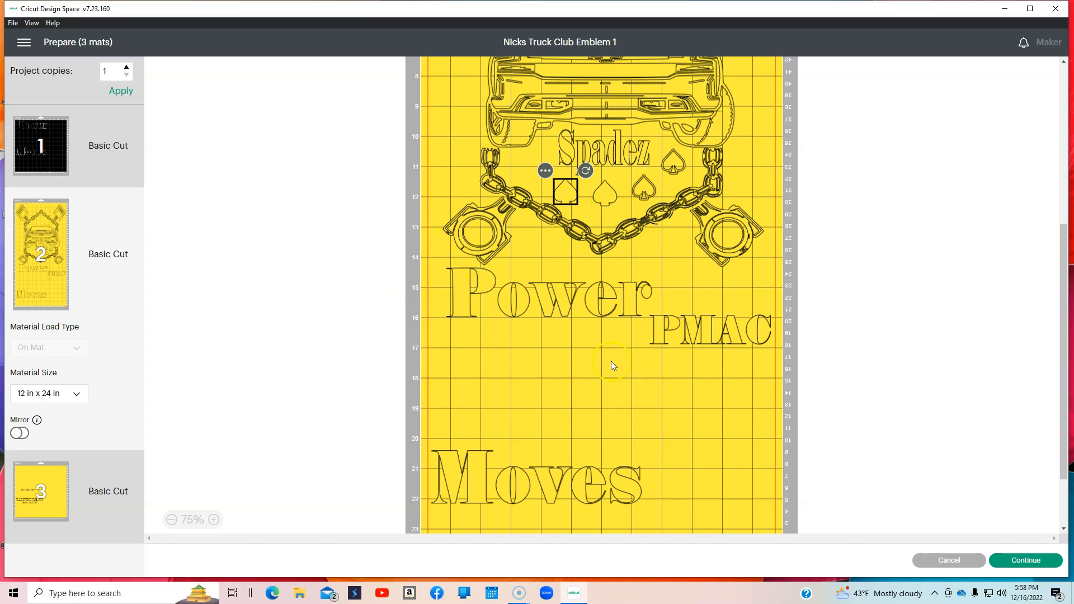
Step: Move the "PMAC" lettering into the open space above the truck's roof, inside the upper chain
{"action": "scroll", "coordinate": [650, 438], "scroll_direction": "up", "scroll_amount": 3}
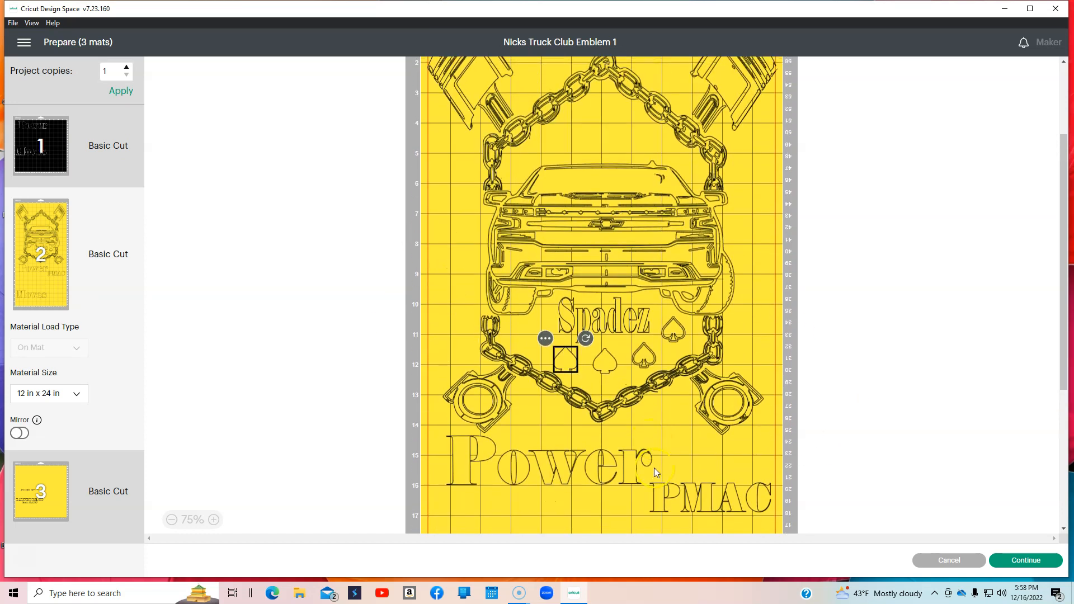
{"action": "left_click", "coordinate": [720, 505]}
{"action": "left_click", "coordinate": [707, 506]}
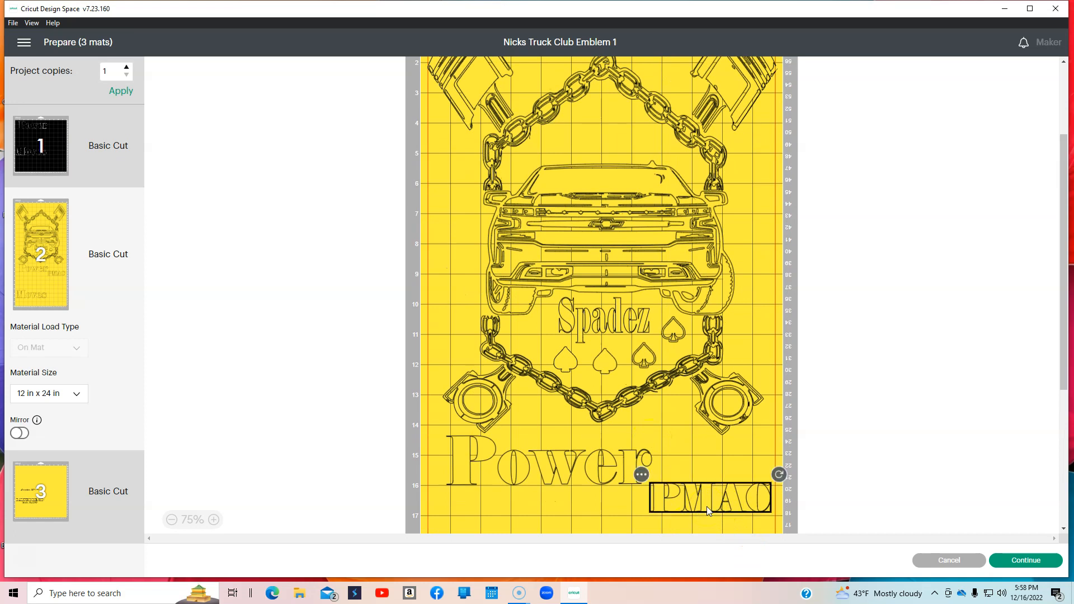
{"action": "left_click_drag", "start_coordinate": [707, 506], "coordinate": [603, 155]}
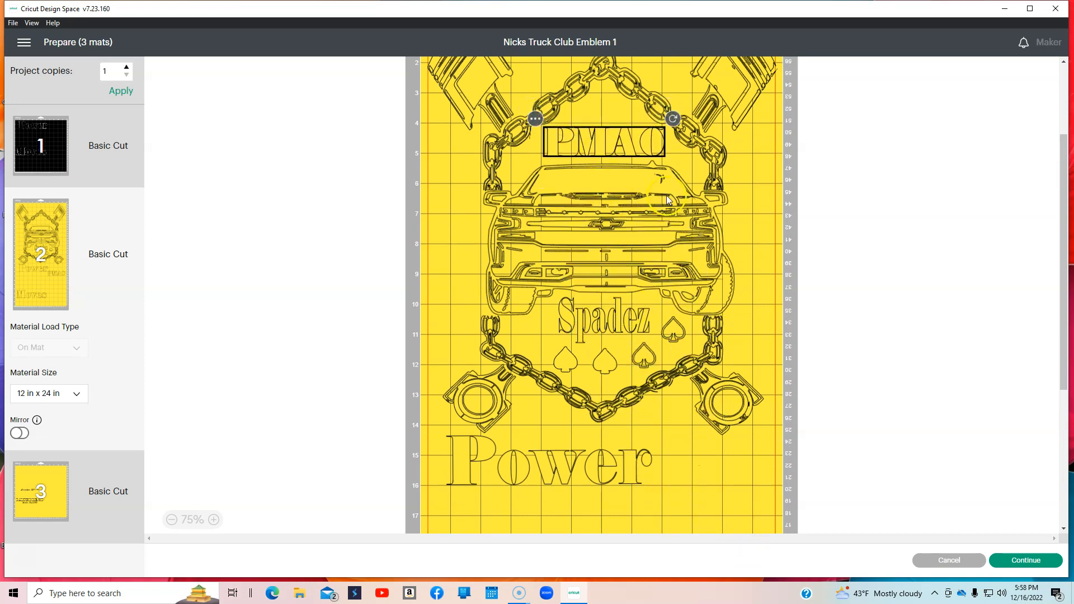
{"action": "scroll", "coordinate": [663, 364], "scroll_direction": "down", "scroll_amount": 5}
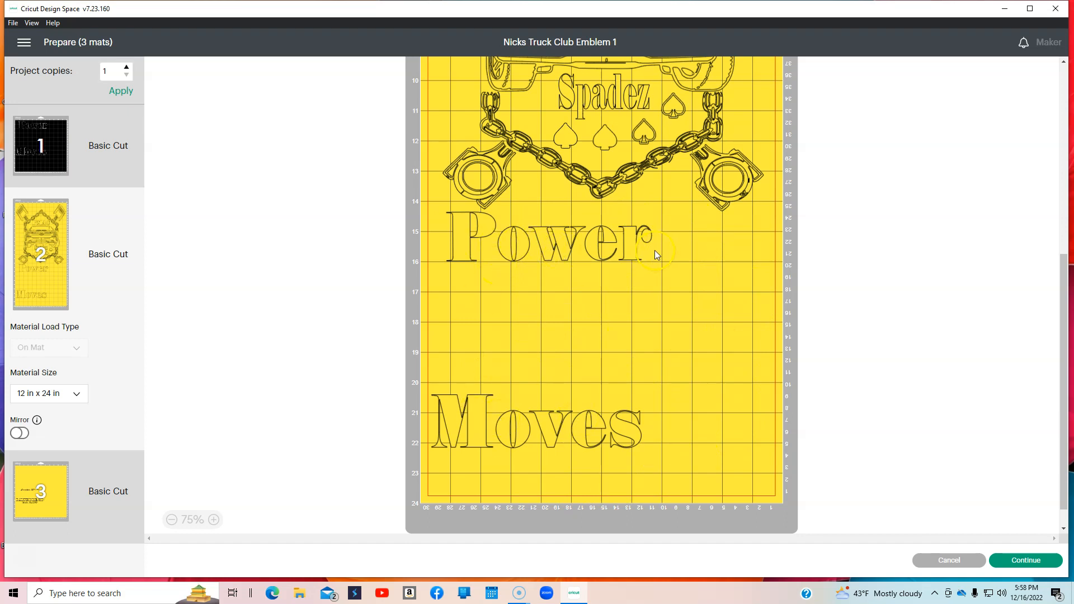
Step: Examine the space taken by the "Power Moves" lettering and the chain-and-piston frame on the second mat
{"action": "left_click", "coordinate": [564, 255]}
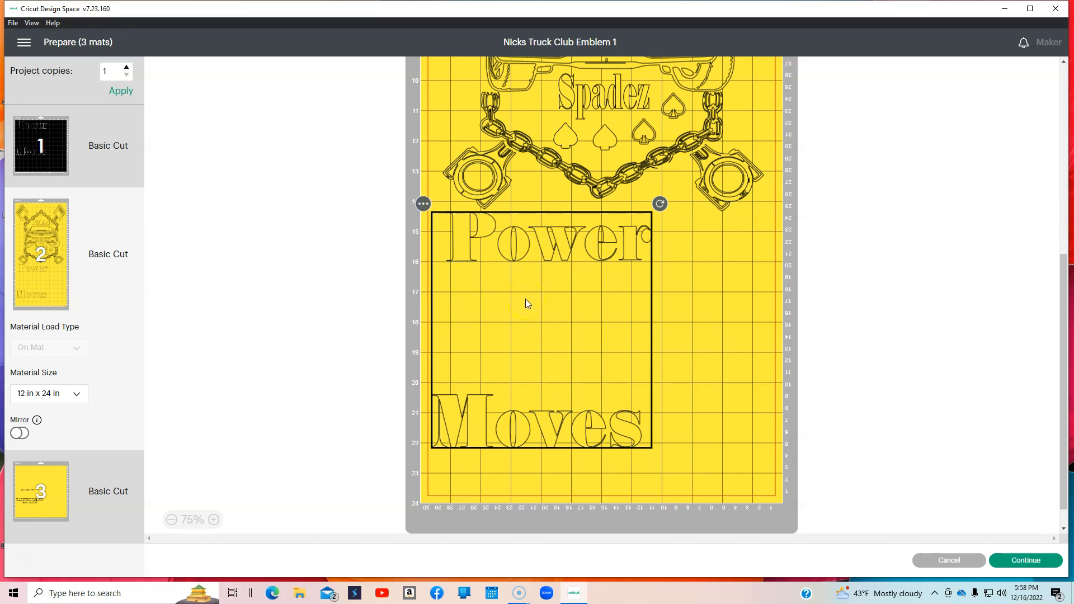
{"action": "left_click", "coordinate": [693, 261]}
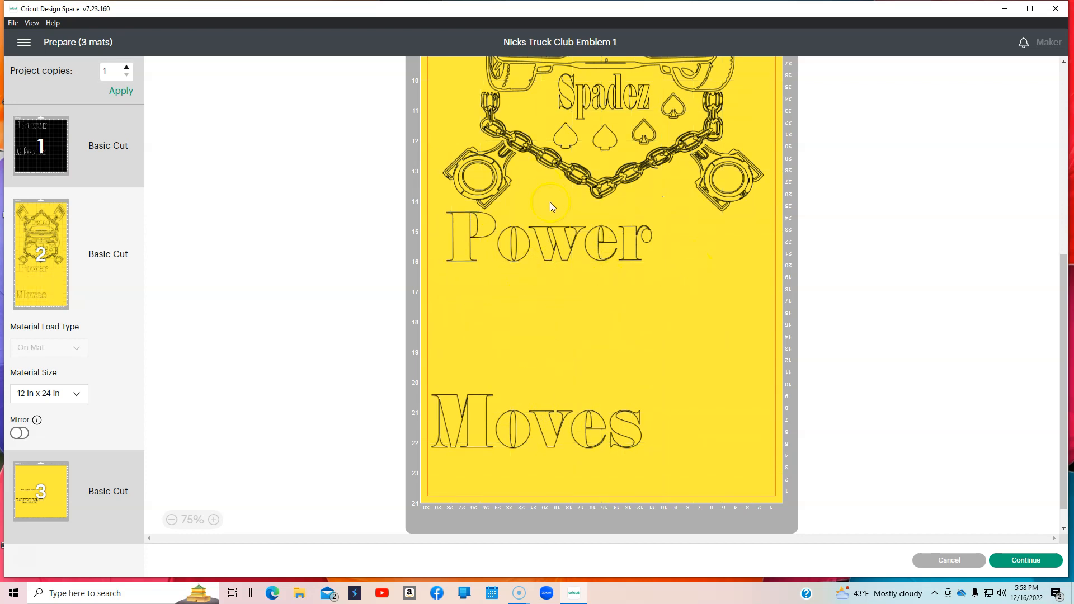
{"action": "scroll", "coordinate": [669, 294], "scroll_direction": "up", "scroll_amount": 3}
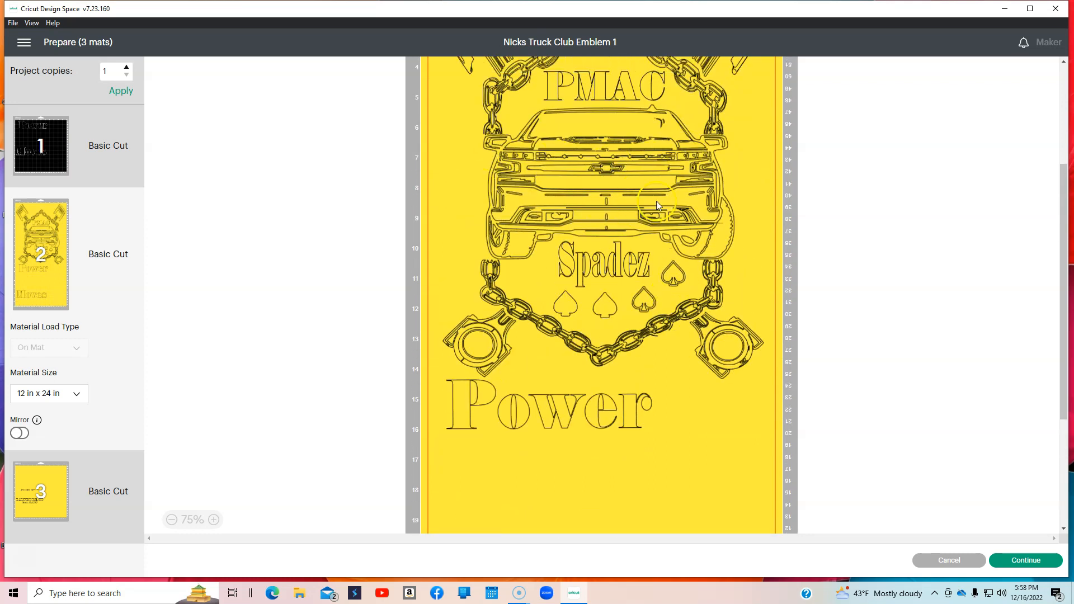
{"action": "scroll", "coordinate": [670, 288], "scroll_direction": "up", "scroll_amount": 1}
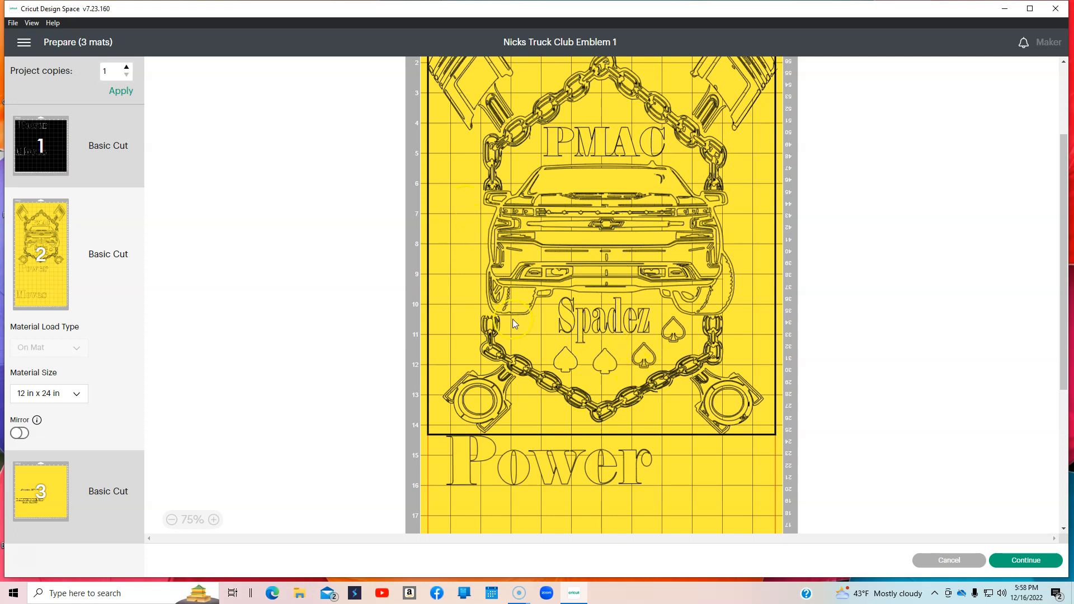
{"action": "scroll", "coordinate": [755, 290], "scroll_direction": "down", "scroll_amount": 2}
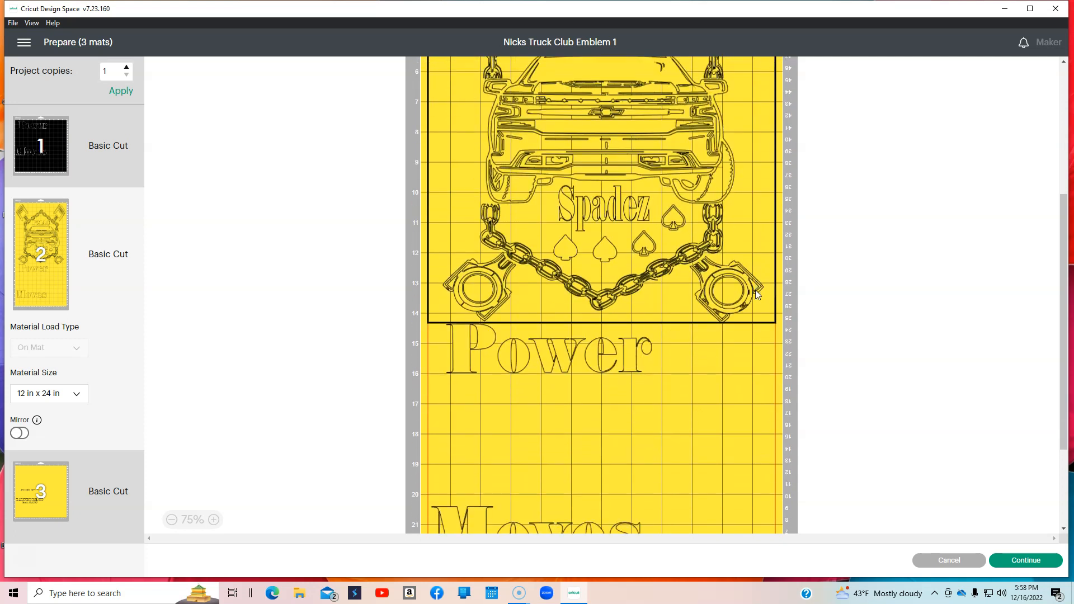
{"action": "scroll", "coordinate": [756, 290], "scroll_direction": "down", "scroll_amount": 2}
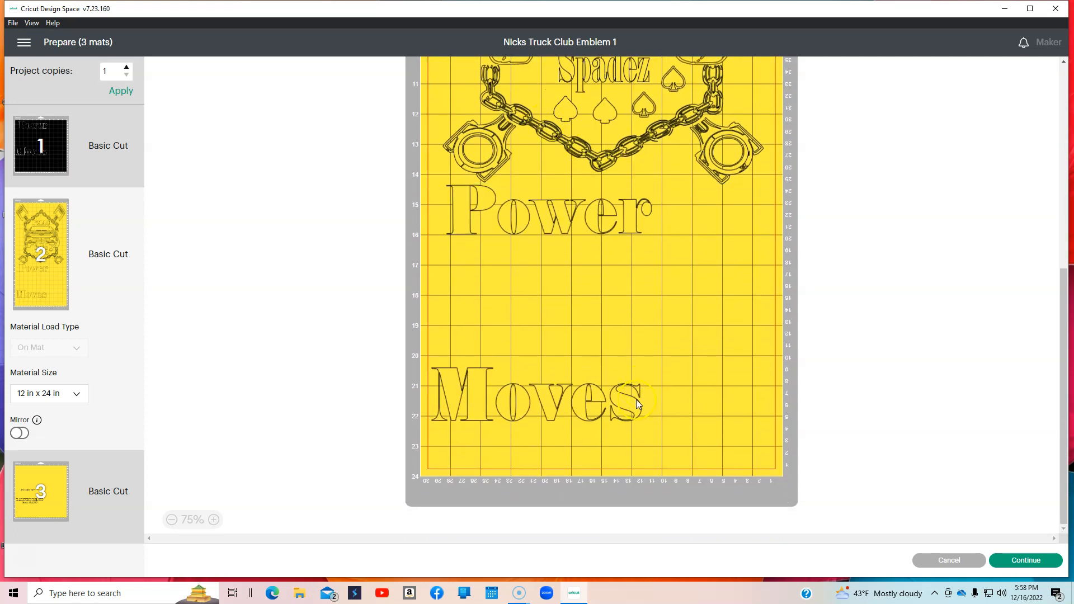
Step: Transfer the "Auto Club", "BALTIMORE, MD" and "Est. 2017" lettering group from the third mat to the 12 in x 24 in yellow mat
{"action": "left_click", "coordinate": [66, 506]}
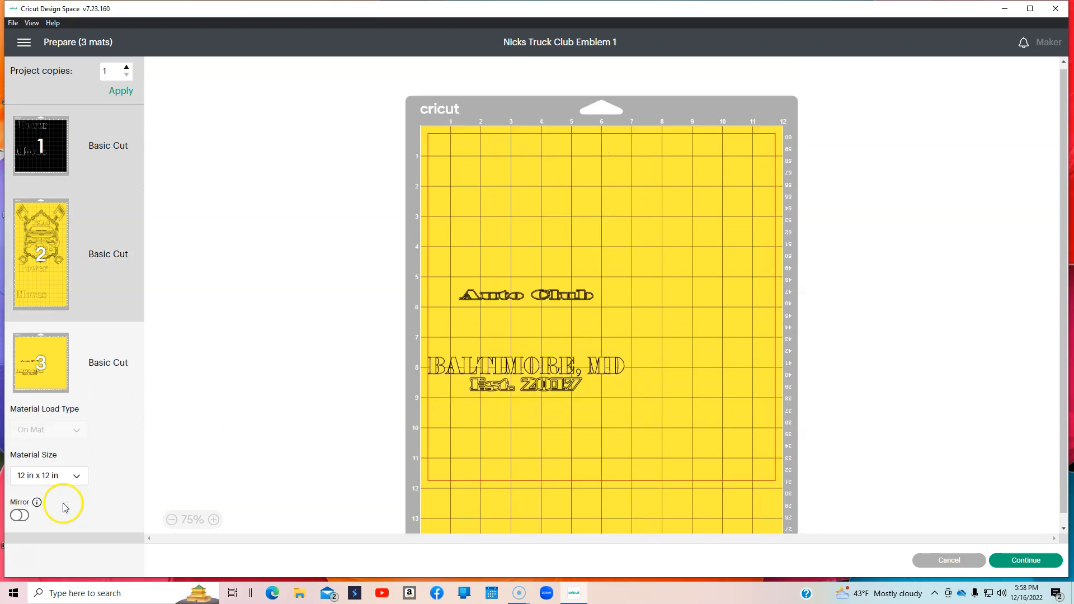
{"action": "left_click", "coordinate": [552, 349]}
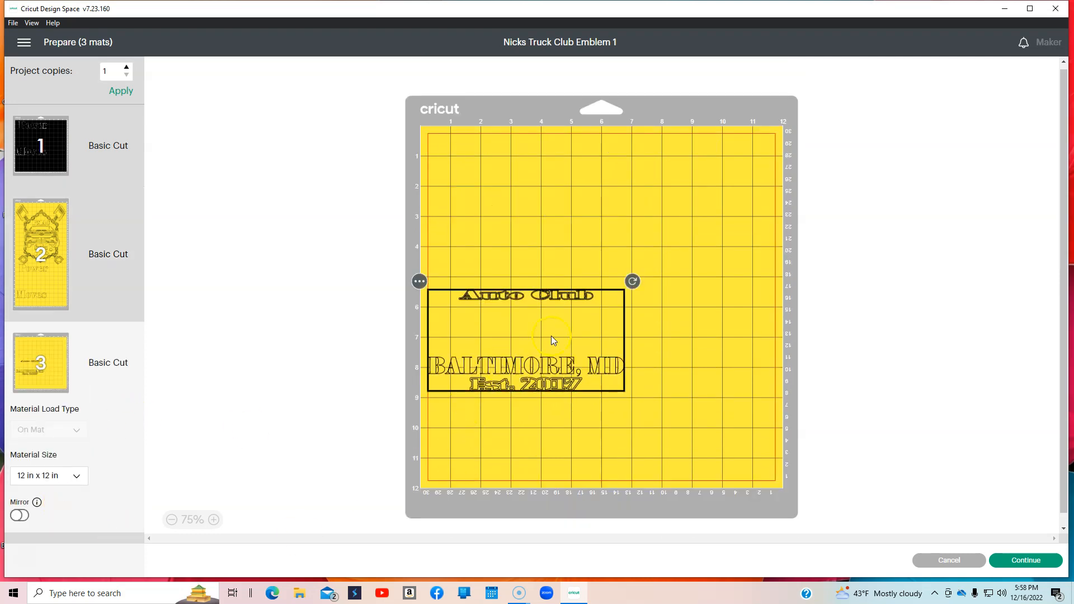
{"action": "left_click_drag", "start_coordinate": [521, 299], "coordinate": [582, 190]}
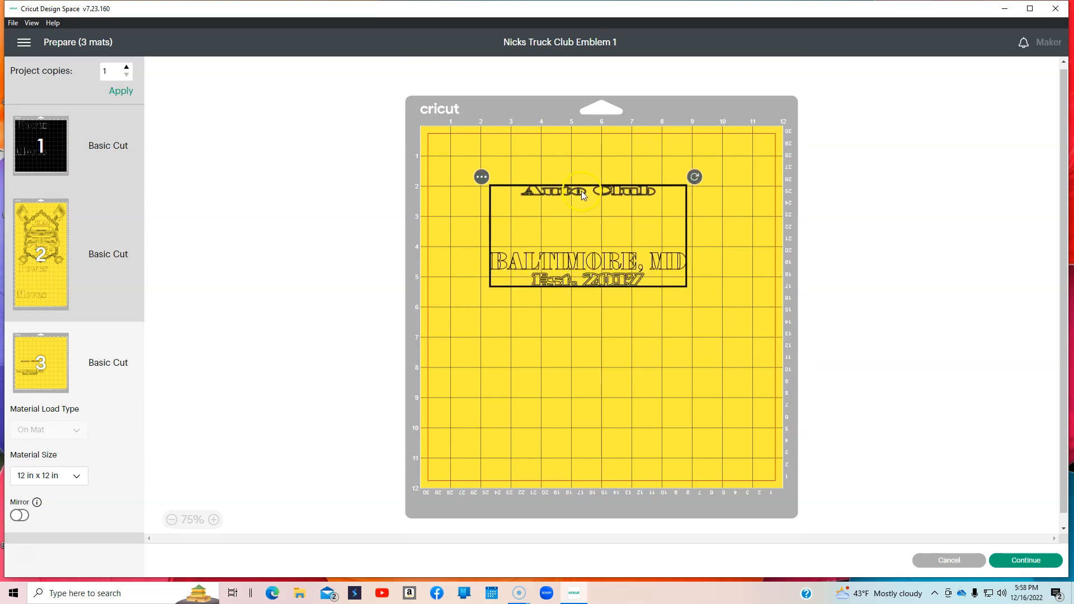
{"action": "left_click", "coordinate": [482, 178]}
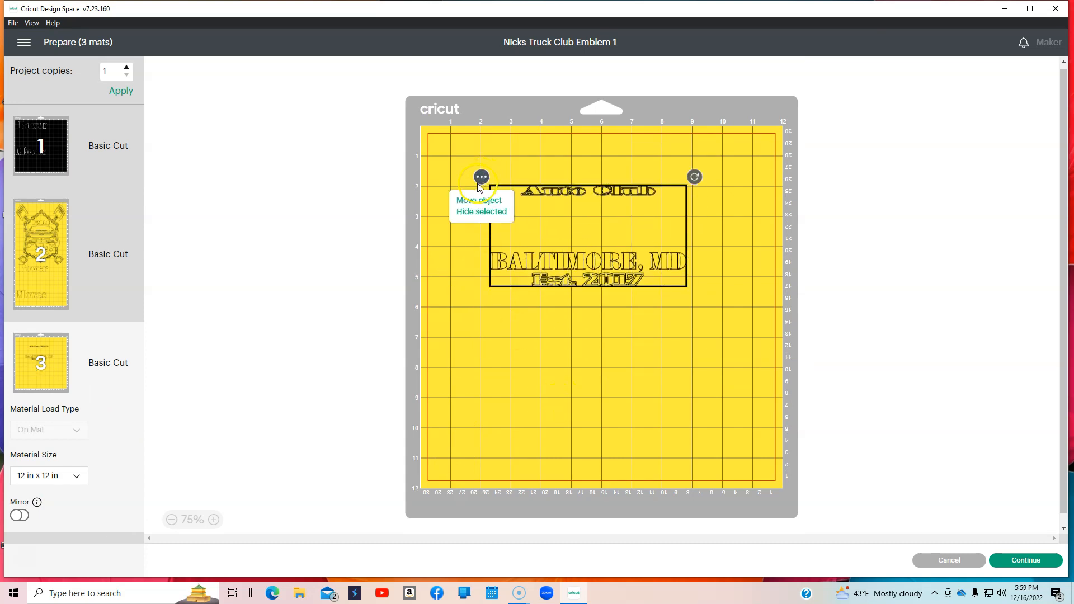
{"action": "left_click", "coordinate": [481, 206]}
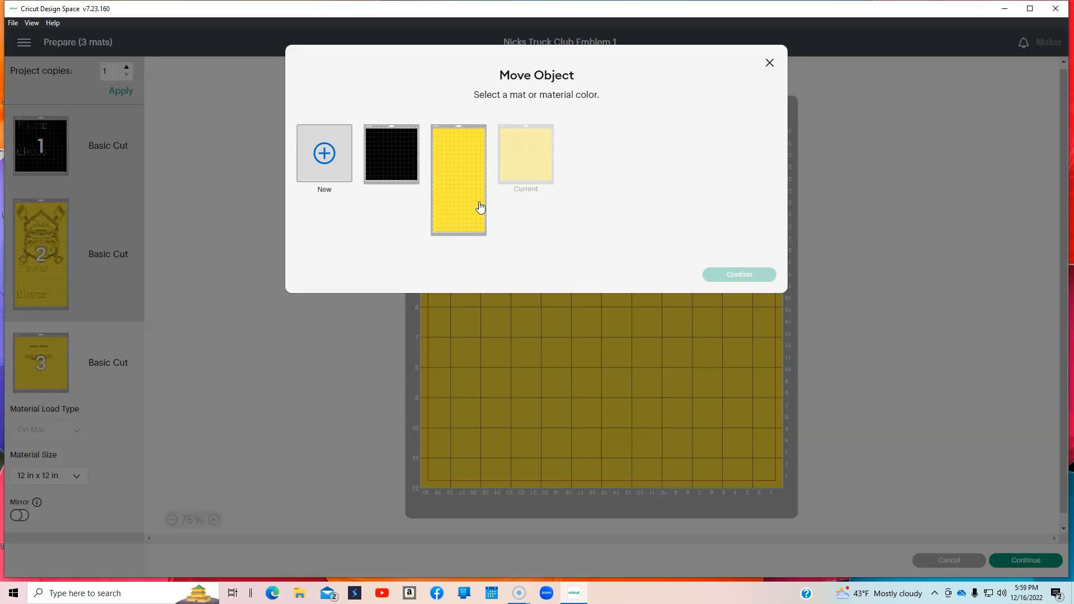
{"action": "left_click", "coordinate": [460, 208]}
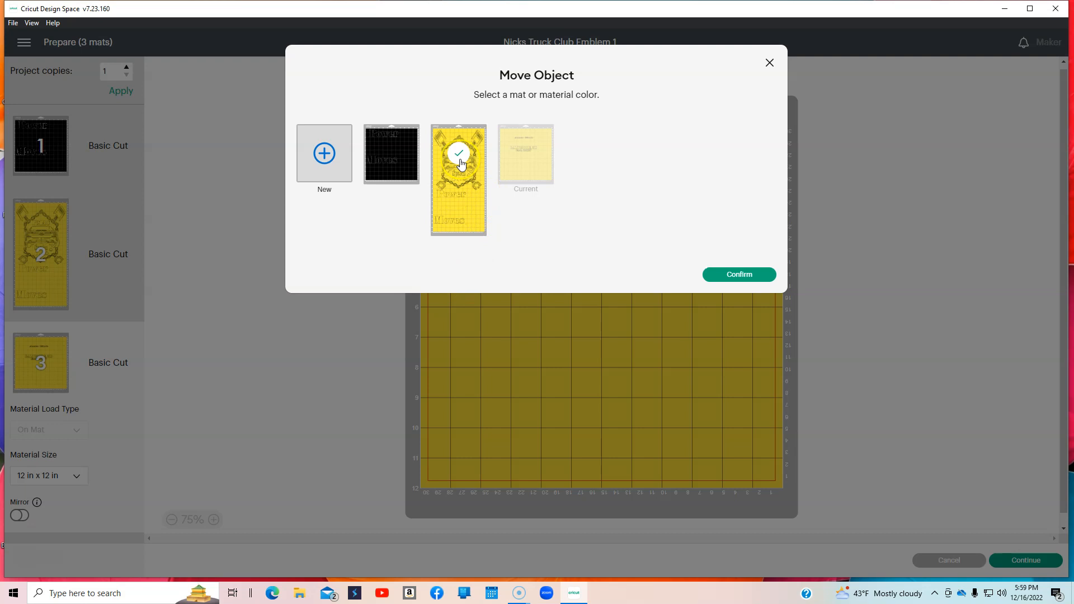
{"action": "left_click", "coordinate": [718, 275]}
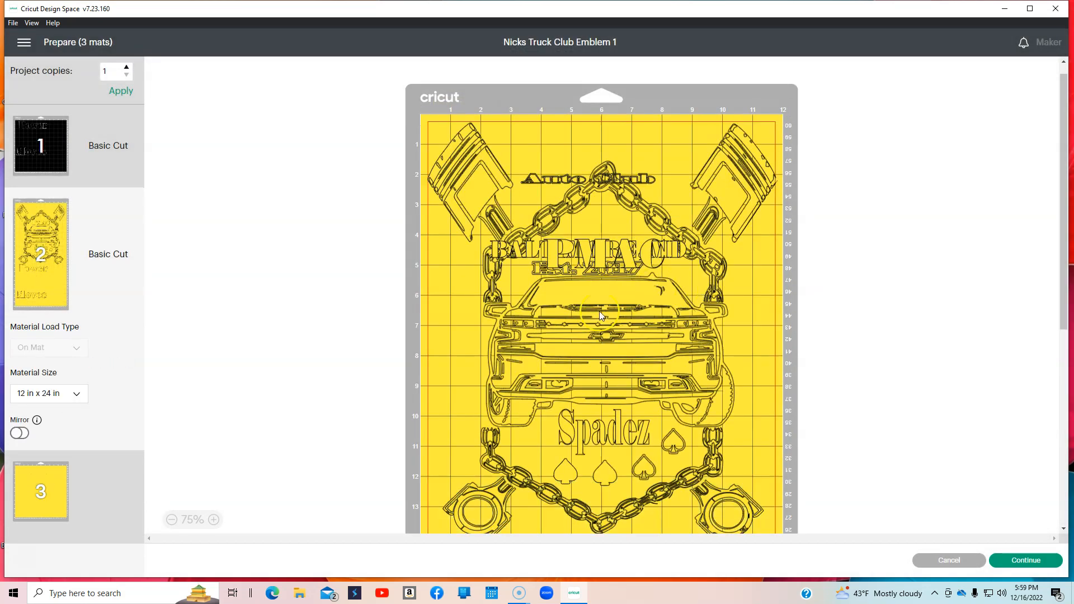
Step: Move the "Auto Club" and "BALTIMORE, MD" lettering group below "Power" and return "Spadez" to its space under the truck
{"action": "left_click_drag", "start_coordinate": [559, 178], "coordinate": [586, 368]}
{"action": "scroll", "coordinate": [587, 368], "scroll_direction": "down", "scroll_amount": 4}
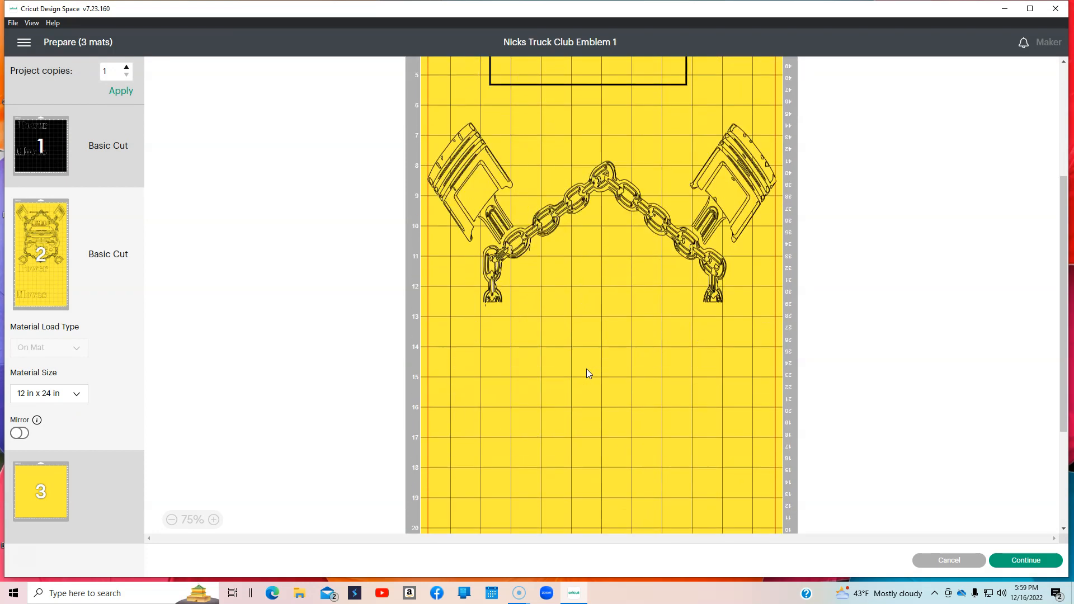
{"action": "scroll", "coordinate": [559, 225], "scroll_direction": "up", "scroll_amount": 1}
{"action": "left_click", "coordinate": [597, 274]}
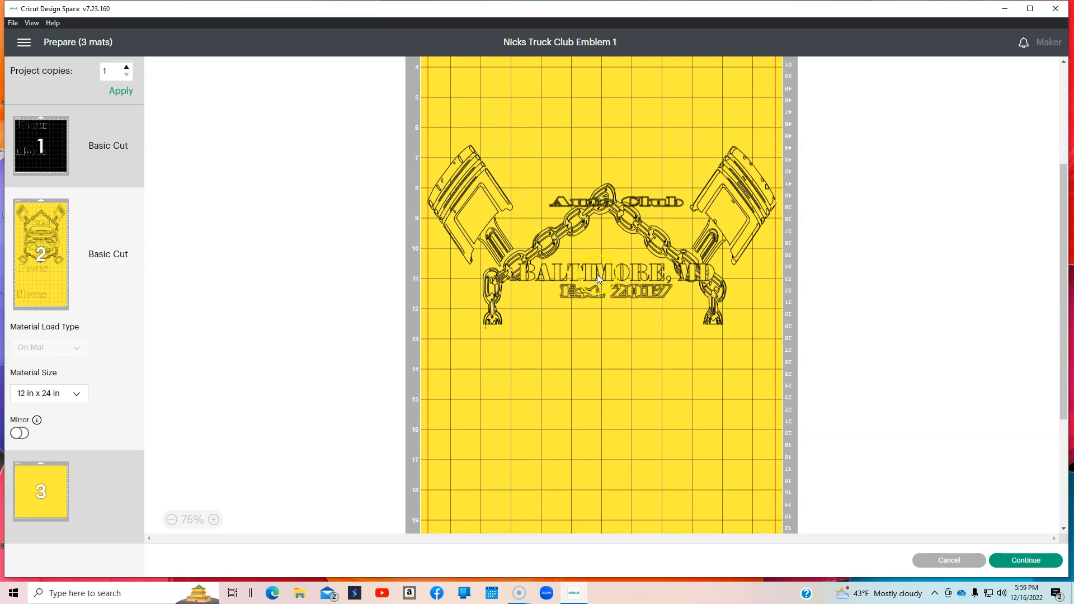
{"action": "left_click", "coordinate": [599, 353]}
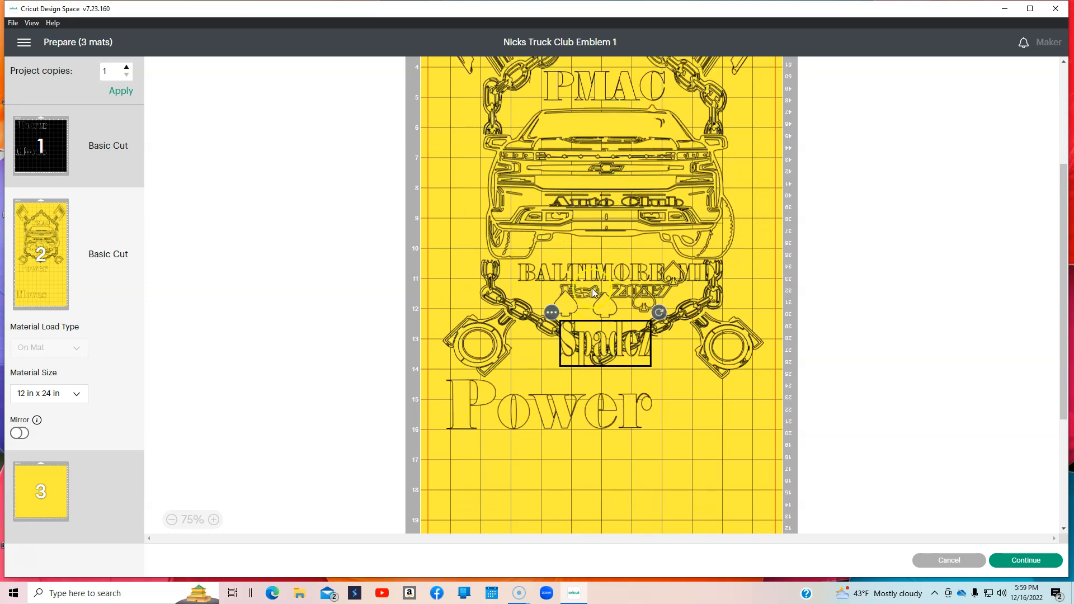
{"action": "left_click_drag", "start_coordinate": [590, 270], "coordinate": [541, 521]}
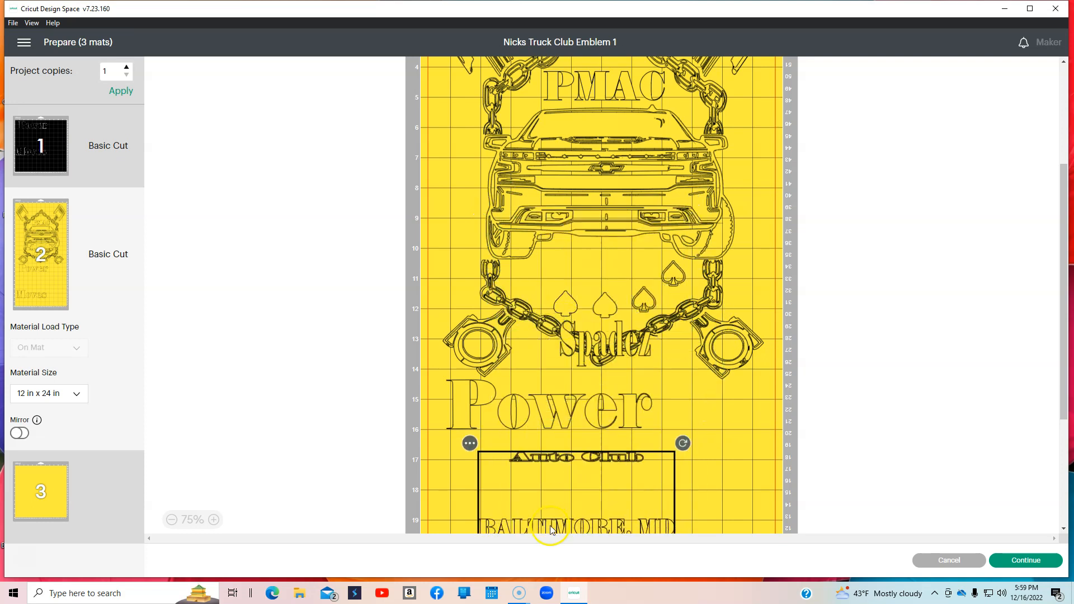
{"action": "left_click", "coordinate": [547, 467]}
{"action": "left_click_drag", "start_coordinate": [605, 347], "coordinate": [601, 260]}
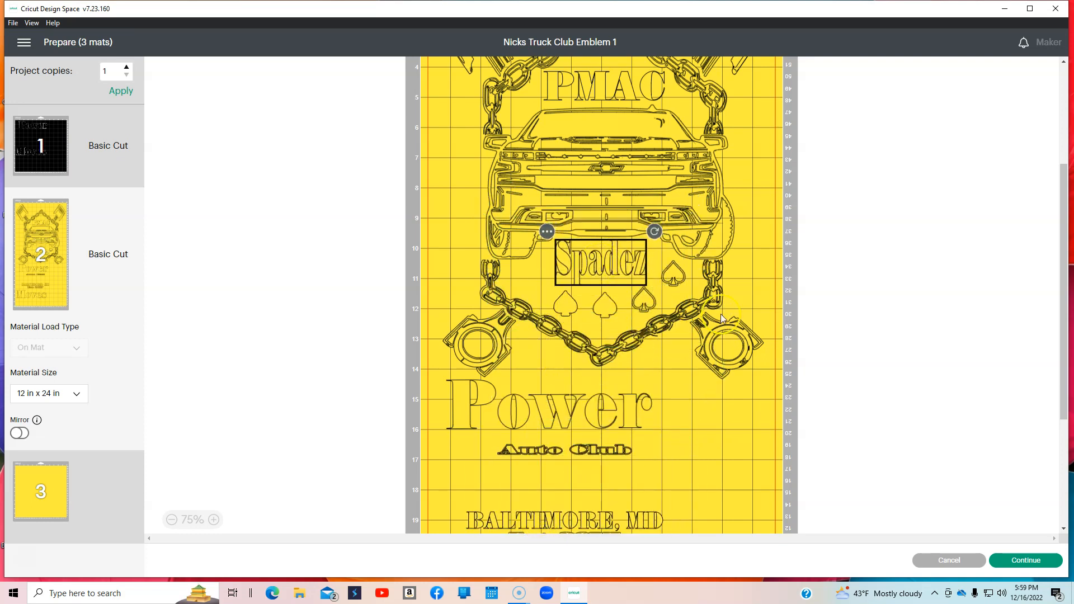
Step: Rotate the "Auto Club" and "BALTIMORE, MD" lettering group a quarter turn clockwise and place it in the free strip beside "Power Moves"
{"action": "scroll", "coordinate": [728, 335], "scroll_direction": "down", "scroll_amount": 3}
{"action": "left_click", "coordinate": [599, 371]}
{"action": "left_click_drag", "start_coordinate": [599, 370], "coordinate": [566, 366]}
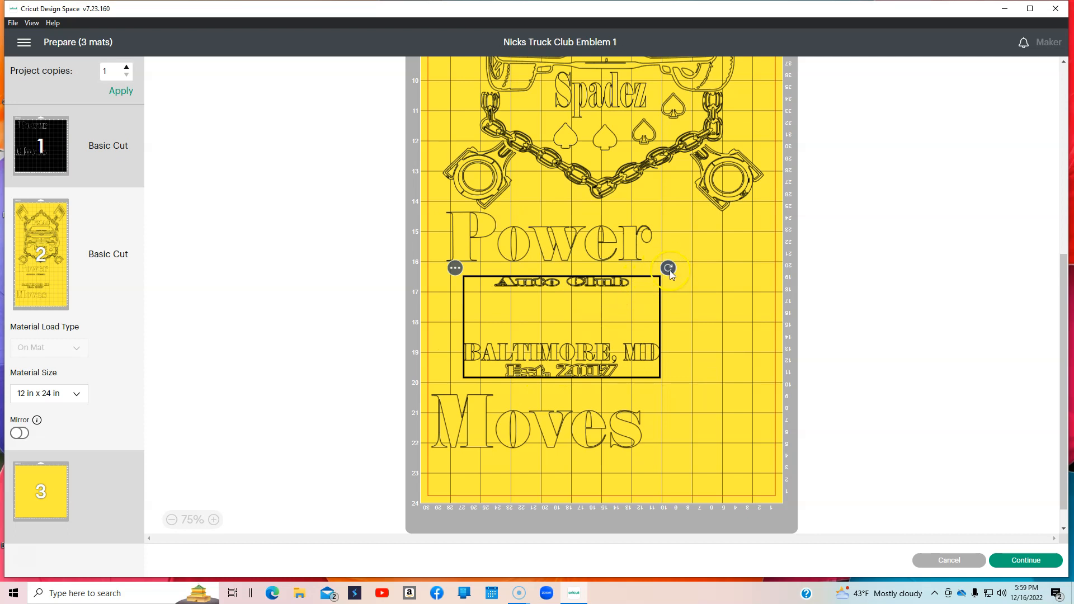
{"action": "left_click_drag", "start_coordinate": [669, 271], "coordinate": [606, 408]}
{"action": "left_click", "coordinate": [538, 334]}
{"action": "left_click_drag", "start_coordinate": [538, 334], "coordinate": [689, 327]}
{"action": "left_click", "coordinate": [381, 364]}
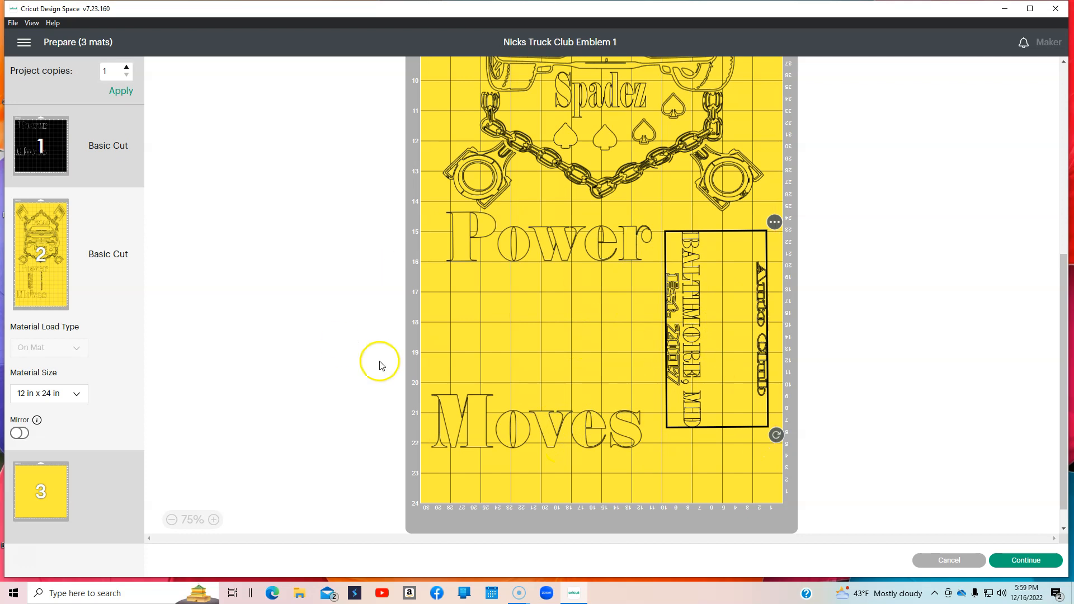
Step: Review the second mat's layout from end to end and check the third mat for leftover pieces
{"action": "scroll", "coordinate": [572, 383], "scroll_direction": "up", "scroll_amount": 6}
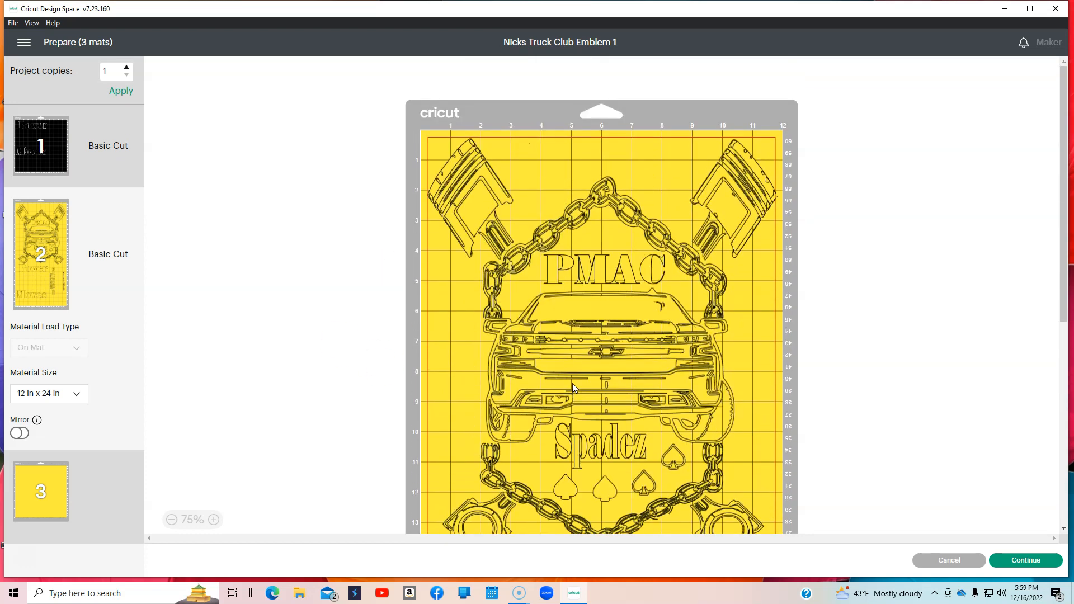
{"action": "scroll", "coordinate": [573, 383], "scroll_direction": "down", "scroll_amount": 6}
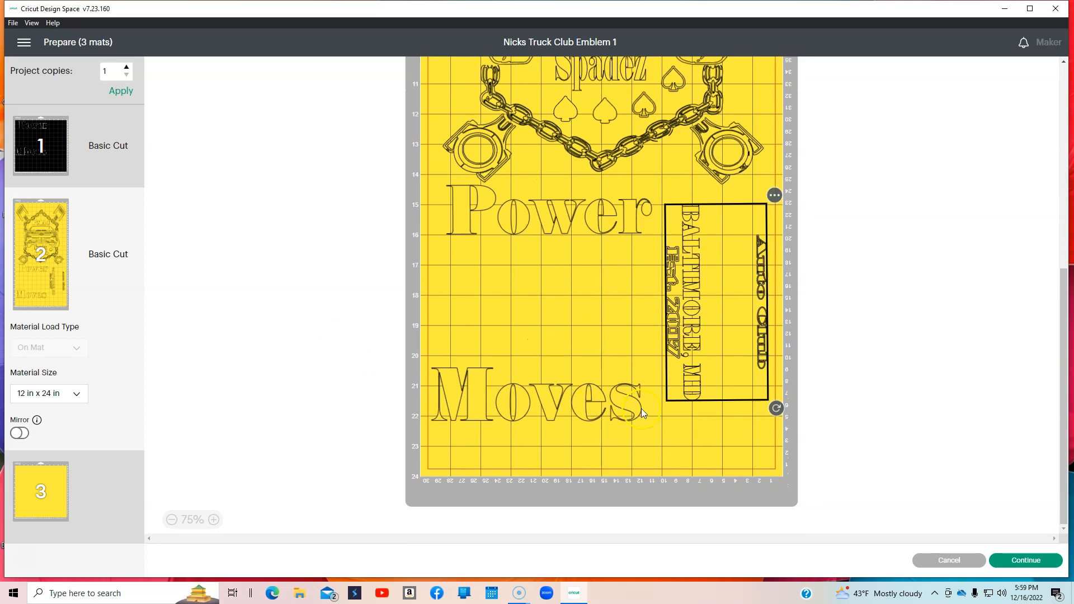
{"action": "left_click", "coordinate": [36, 502]}
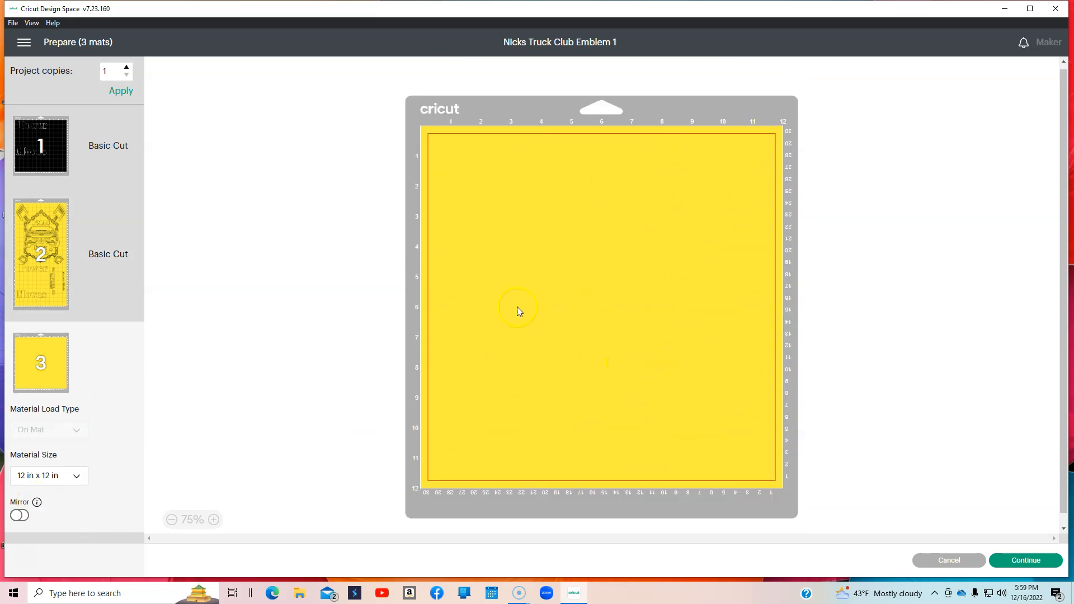
{"action": "left_click", "coordinate": [36, 299]}
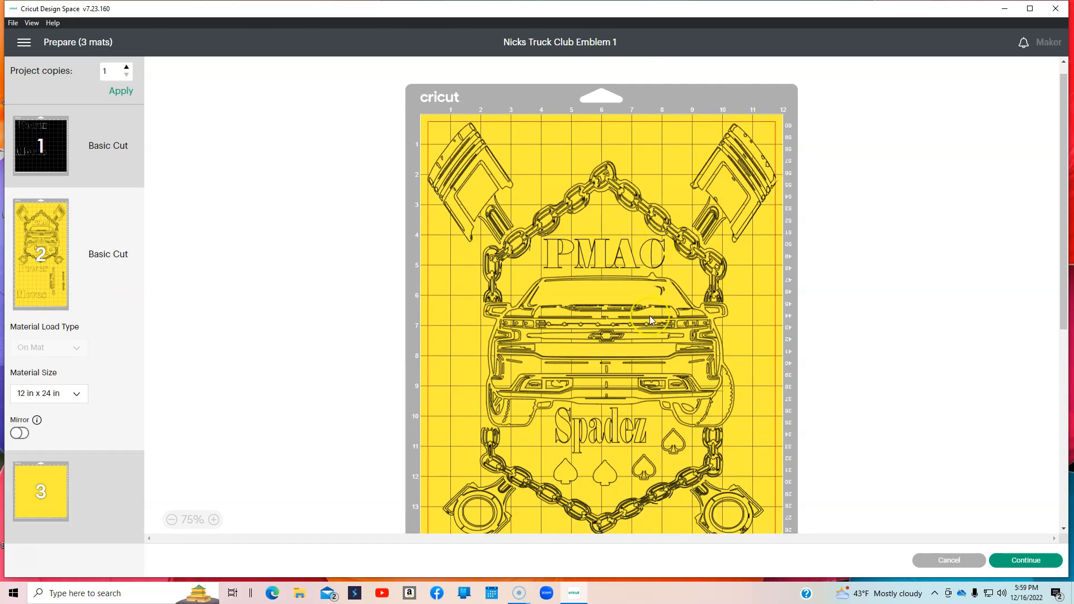
{"action": "scroll", "coordinate": [649, 316], "scroll_direction": "down", "scroll_amount": 3}
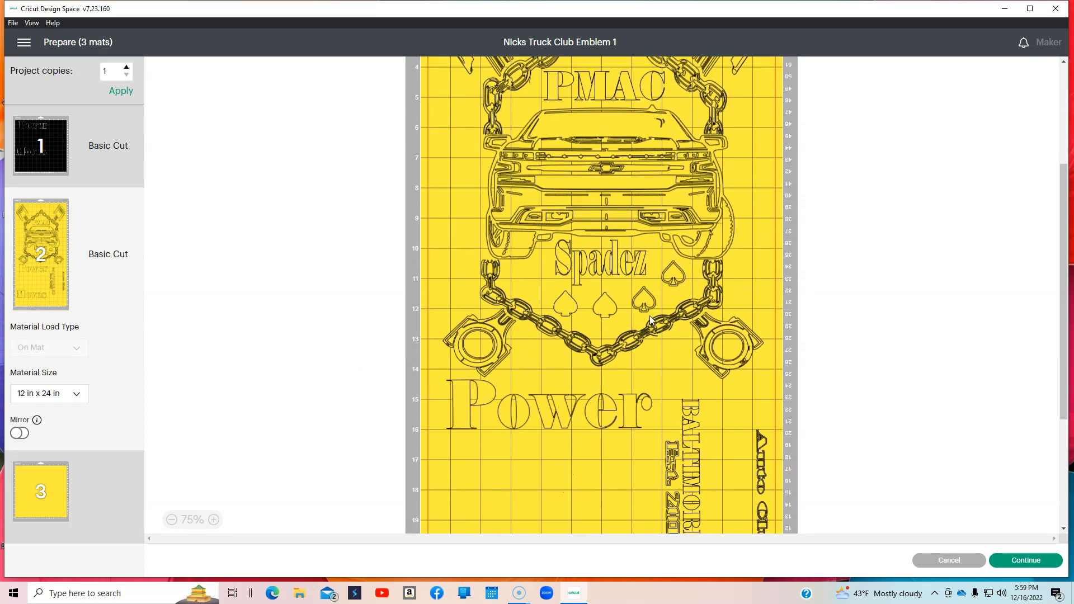
{"action": "left_click", "coordinate": [454, 203]}
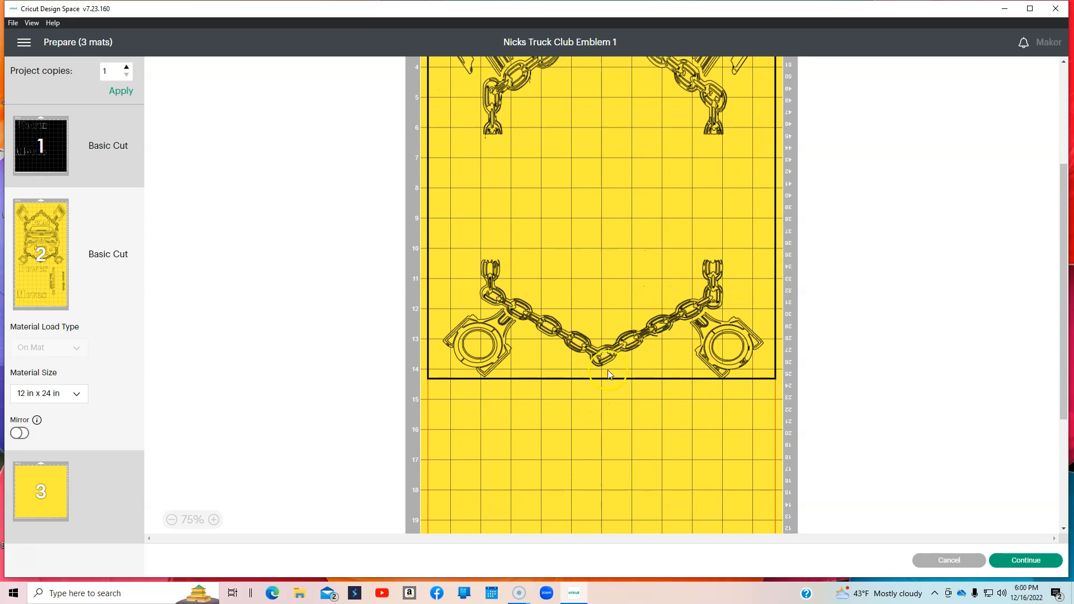
{"action": "scroll", "coordinate": [607, 370], "scroll_direction": "down", "scroll_amount": 3}
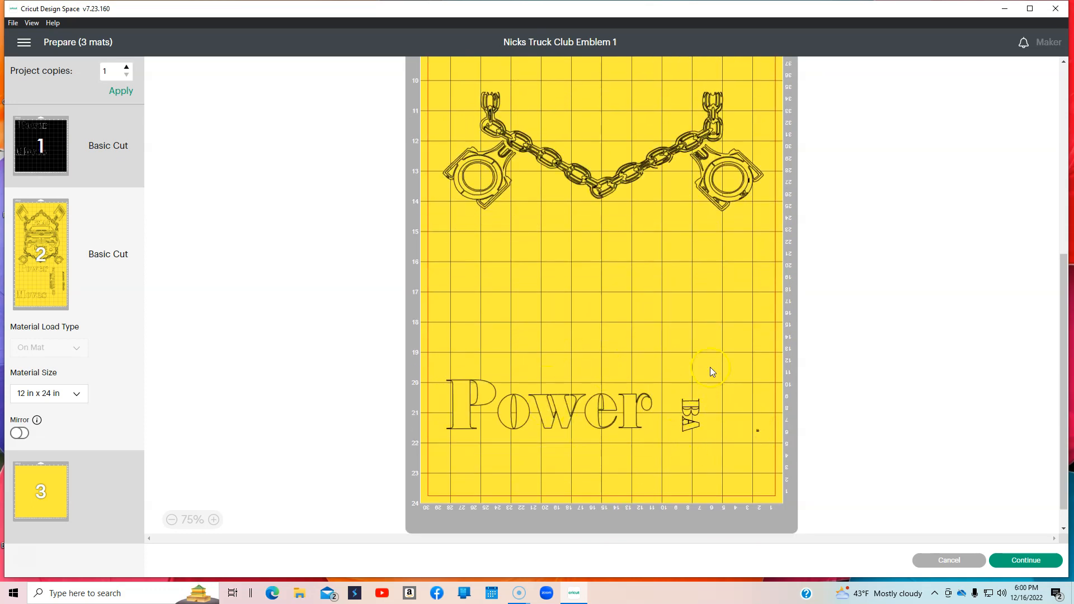
Step: Nudge the vertical "BALTIMORE, MD" lettering group slightly up and the "Power Moves" lettering slightly down, away from the lower chain
{"action": "left_click", "coordinate": [584, 308]}
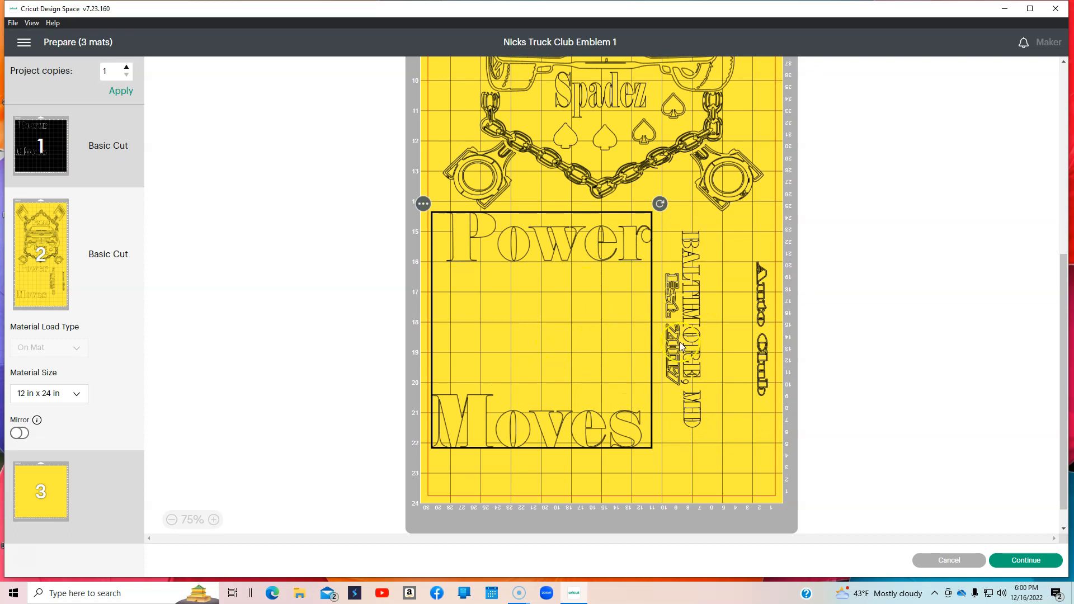
{"action": "left_click_drag", "start_coordinate": [701, 362], "coordinate": [690, 347]}
{"action": "mouse_move", "coordinate": [521, 254]}
{"action": "left_mouse_down"}
{"action": "mouse_move", "coordinate": [520, 272]}
{"action": "mouse_move", "coordinate": [522, 264]}
{"action": "left_mouse_up"}
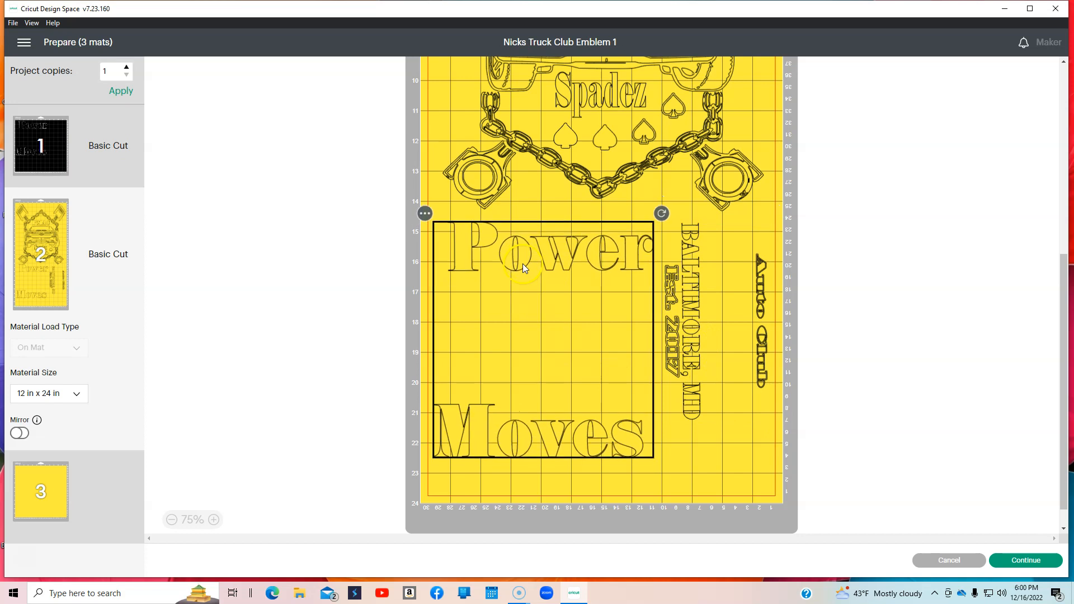
Step: Move the truck out of the chain frame onto the lower part of the mat, over the "Power Moves" lettering
{"action": "scroll", "coordinate": [646, 304], "scroll_direction": "up", "scroll_amount": 3}
{"action": "scroll", "coordinate": [646, 304], "scroll_direction": "up", "scroll_amount": 3}
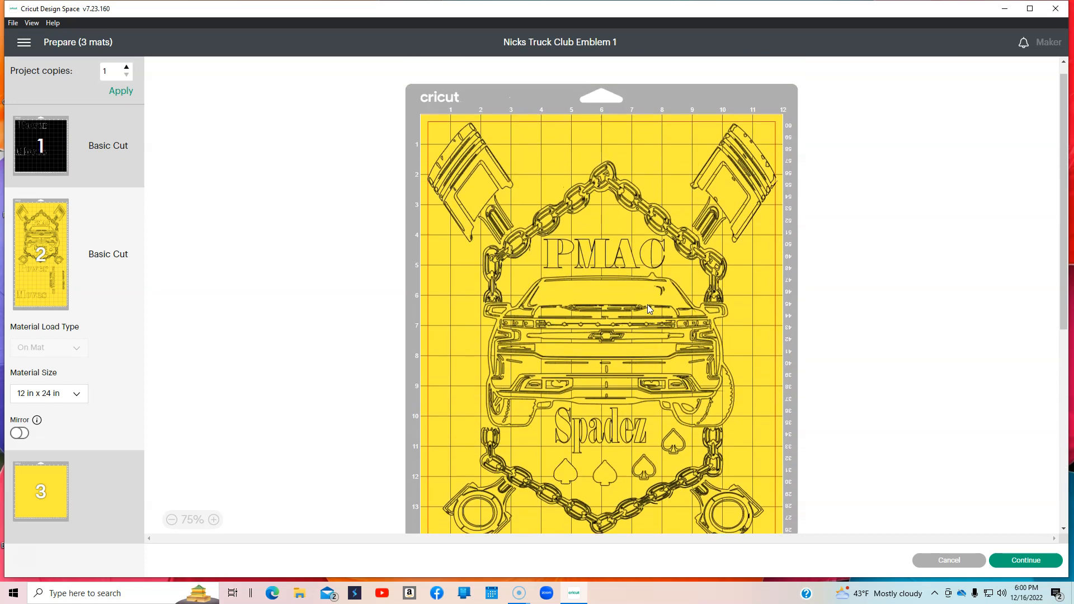
{"action": "scroll", "coordinate": [640, 347], "scroll_direction": "down", "scroll_amount": 5}
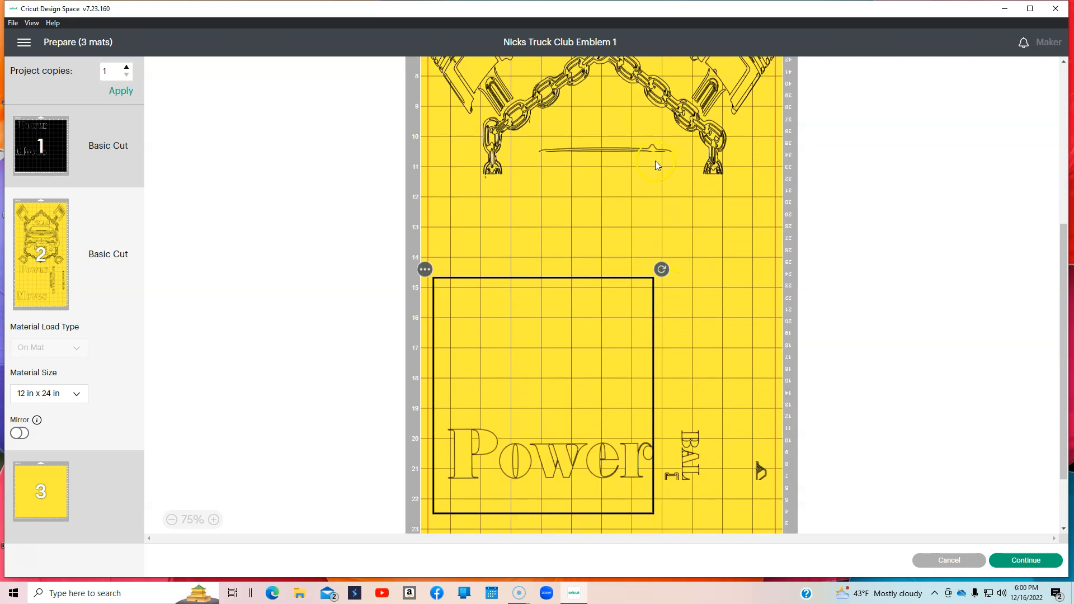
{"action": "left_click", "coordinate": [673, 146]}
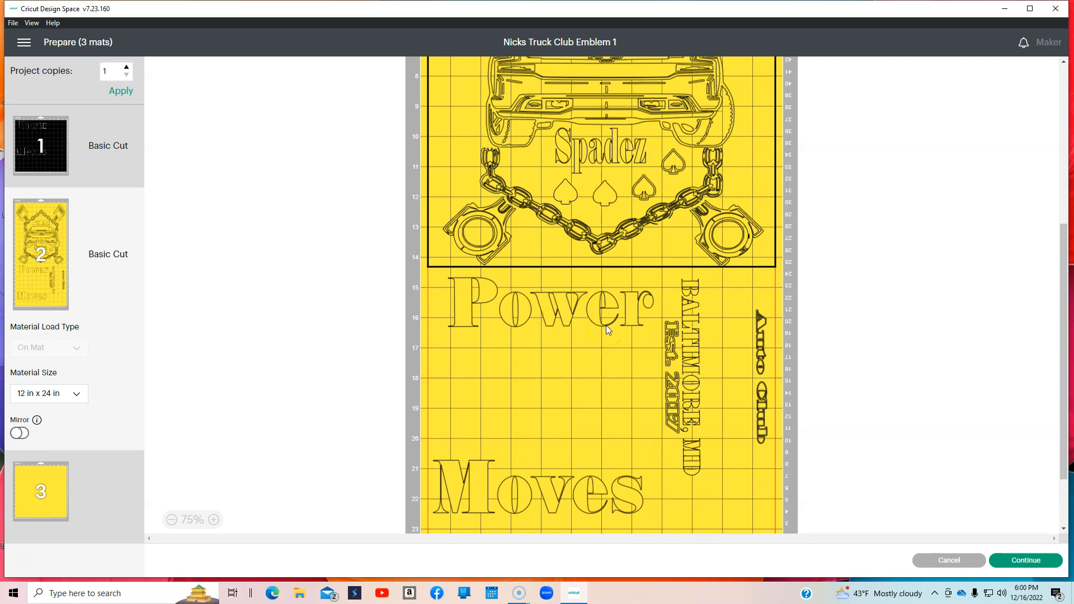
{"action": "scroll", "coordinate": [606, 324], "scroll_direction": "up", "scroll_amount": 3}
{"action": "left_click", "coordinate": [612, 236]}
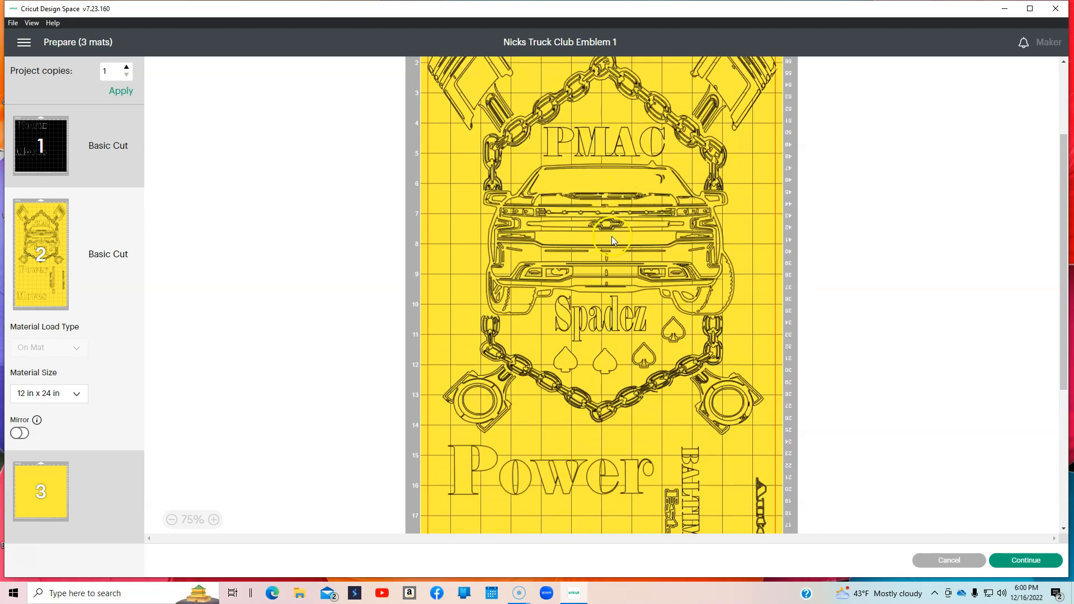
{"action": "left_click_drag", "start_coordinate": [612, 236], "coordinate": [620, 509]}
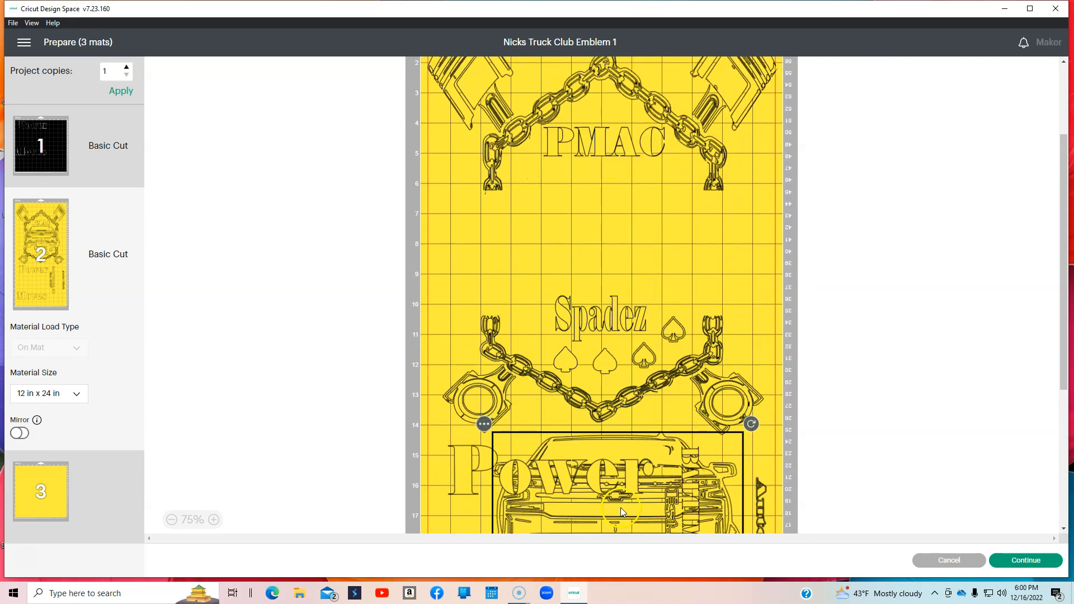
Step: Place "Power Moves" in the chain frame rotated a quarter turn clockwise, and "PMAC" along the mat's left edge rotated a quarter turn counterclockwise
{"action": "left_click_drag", "start_coordinate": [470, 464], "coordinate": [519, 206]}
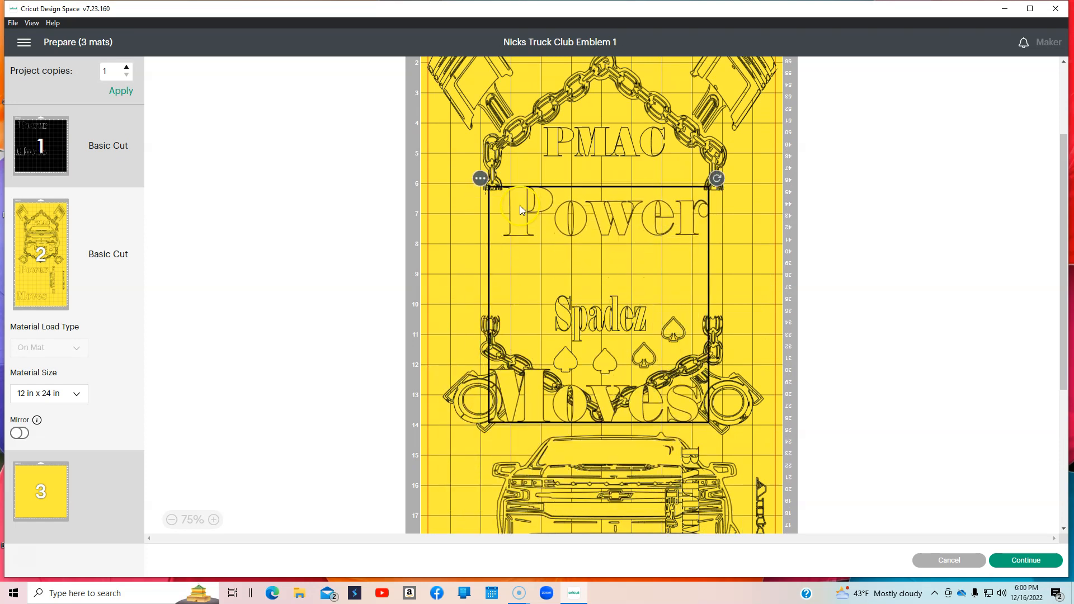
{"action": "left_click_drag", "start_coordinate": [717, 178], "coordinate": [730, 435]}
{"action": "left_click", "coordinate": [610, 132]}
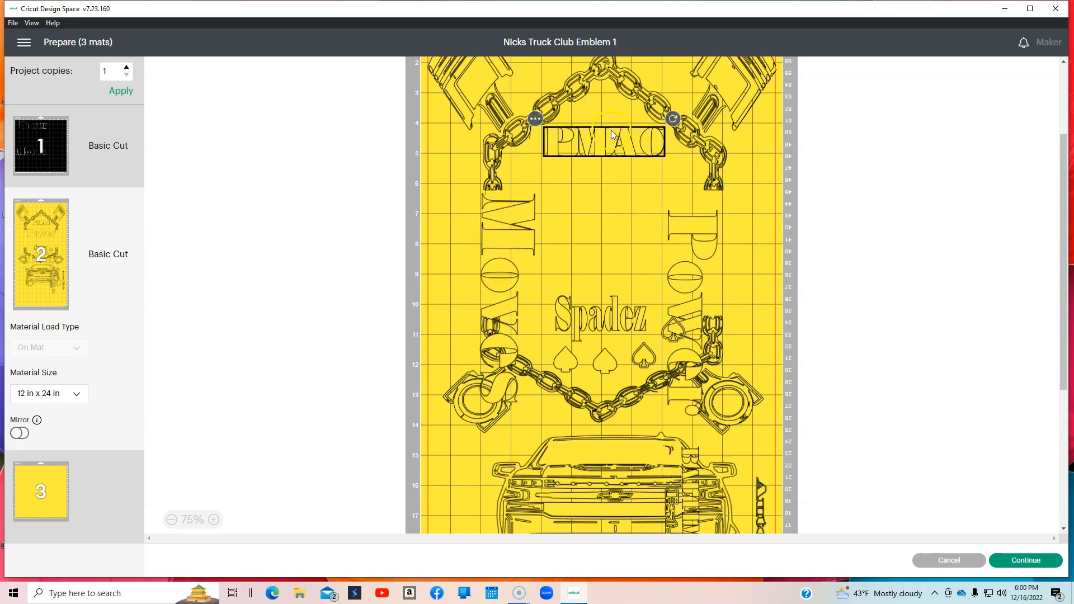
{"action": "left_click_drag", "start_coordinate": [603, 135], "coordinate": [508, 166]}
{"action": "left_click_drag", "start_coordinate": [572, 156], "coordinate": [446, 164]}
{"action": "left_click_drag", "start_coordinate": [691, 272], "coordinate": [782, 219]}
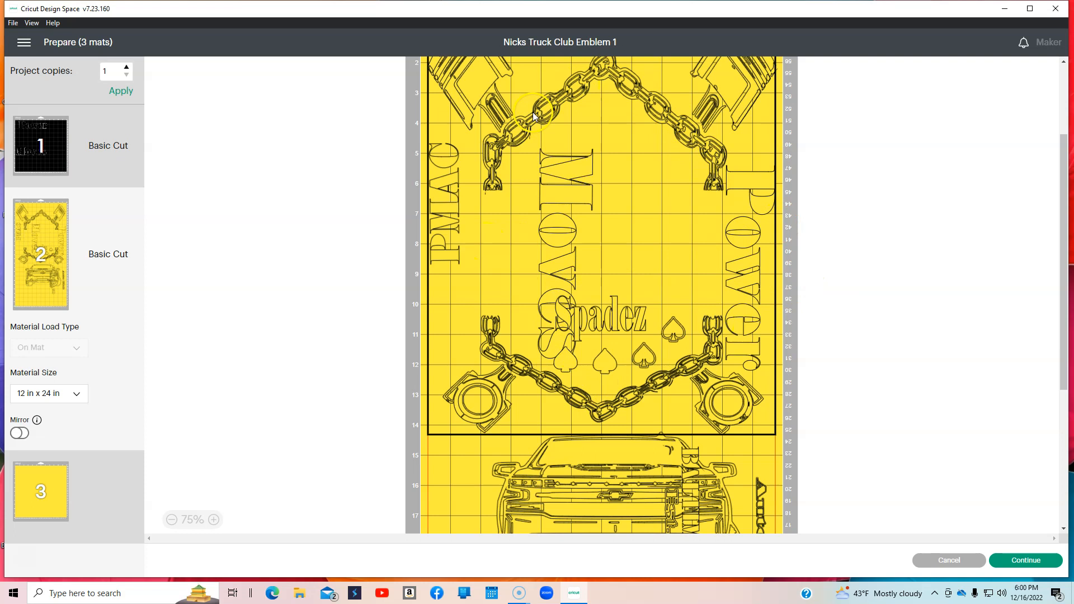
Step: Move "Spadez" out of the chain frame to the free space below the truck
{"action": "left_click_drag", "start_coordinate": [617, 329], "coordinate": [499, 293]}
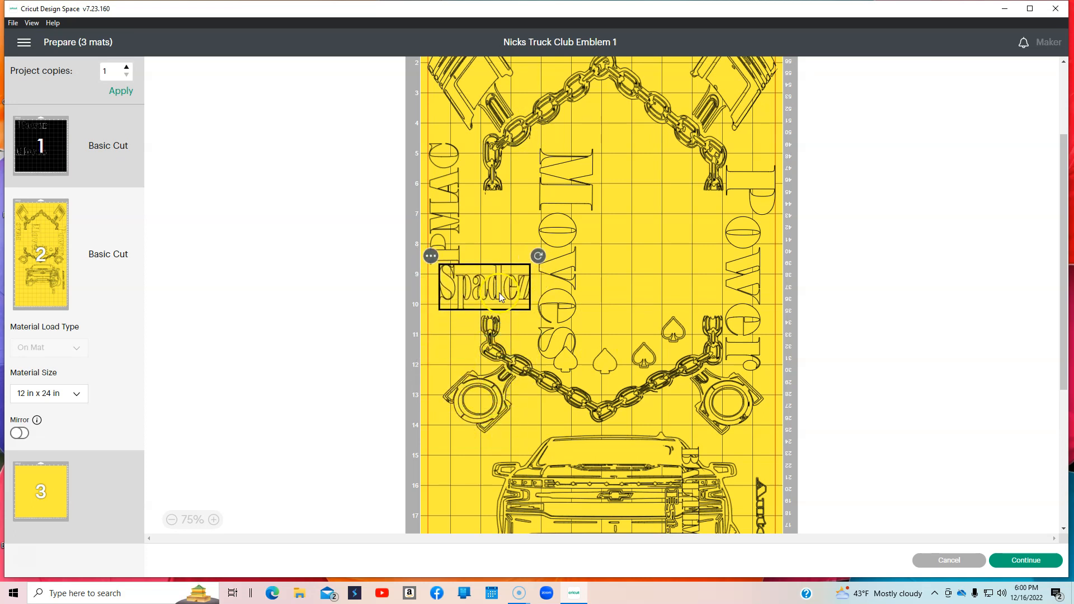
{"action": "scroll", "coordinate": [602, 349], "scroll_direction": "down", "scroll_amount": 3}
{"action": "scroll", "coordinate": [602, 349], "scroll_direction": "down", "scroll_amount": 1}
{"action": "left_click_drag", "start_coordinate": [485, 67], "coordinate": [493, 469]}
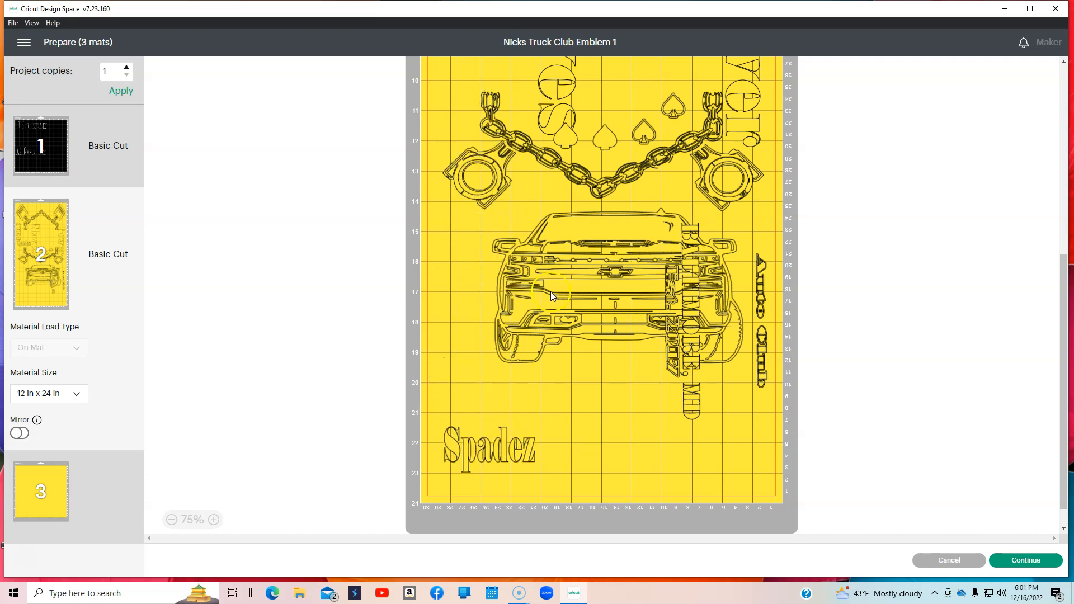
Step: Rotate the truck a quarter turn counterclockwise and place it along the mat's lower left side, with "Spadez" in the opposite corner
{"action": "left_click_drag", "start_coordinate": [551, 291], "coordinate": [475, 314]}
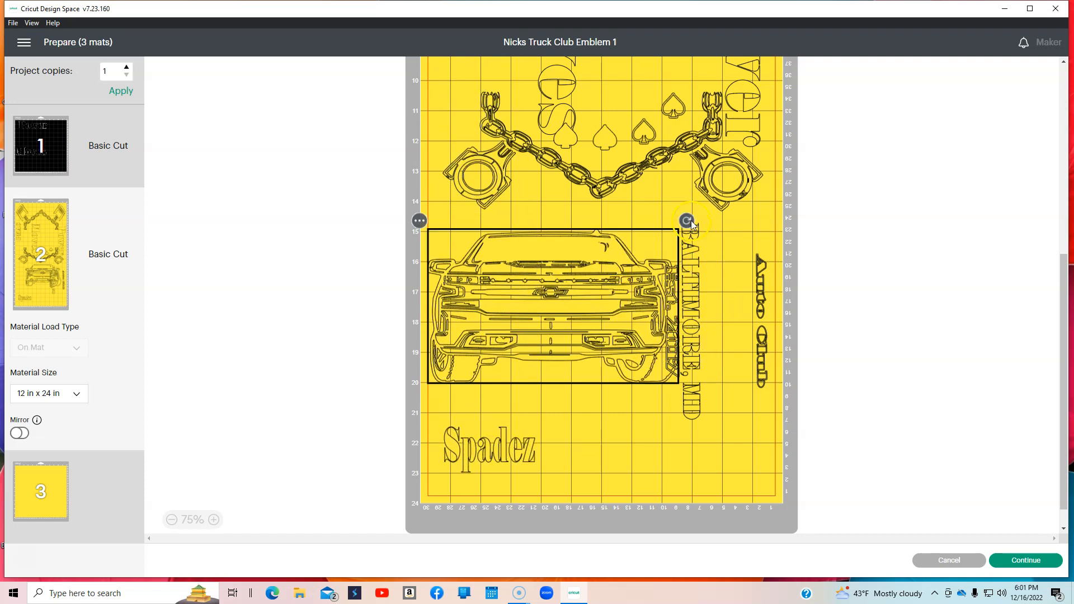
{"action": "left_click_drag", "start_coordinate": [687, 222], "coordinate": [495, 217]}
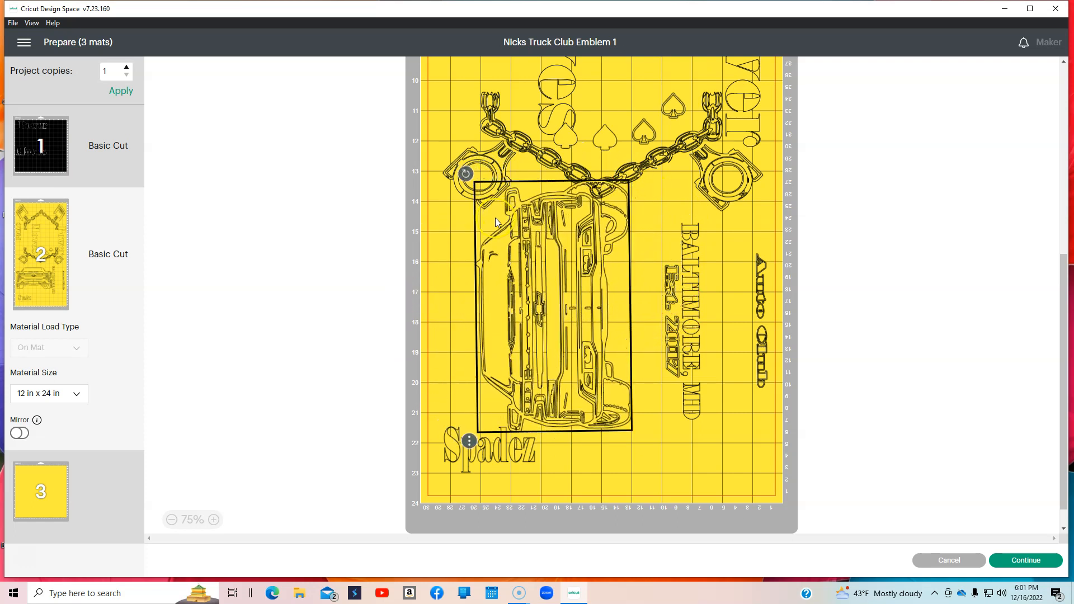
{"action": "left_click_drag", "start_coordinate": [494, 450], "coordinate": [731, 461]}
{"action": "left_click_drag", "start_coordinate": [528, 340], "coordinate": [484, 365]}
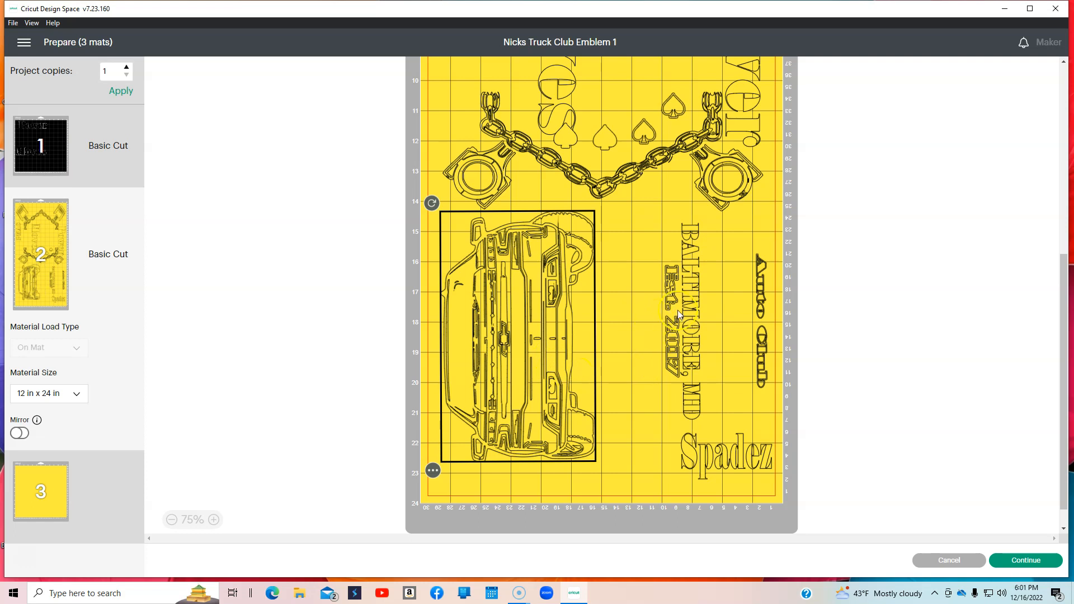
Step: Lower the vertical "Auto Club" and "BALTIMORE, MD" lettering group toward the mat's bottom edge and place "Spadez" above it
{"action": "left_click_drag", "start_coordinate": [727, 453], "coordinate": [625, 221]}
{"action": "left_click_drag", "start_coordinate": [694, 349], "coordinate": [698, 424]}
{"action": "left_click_drag", "start_coordinate": [638, 231], "coordinate": [735, 270]}
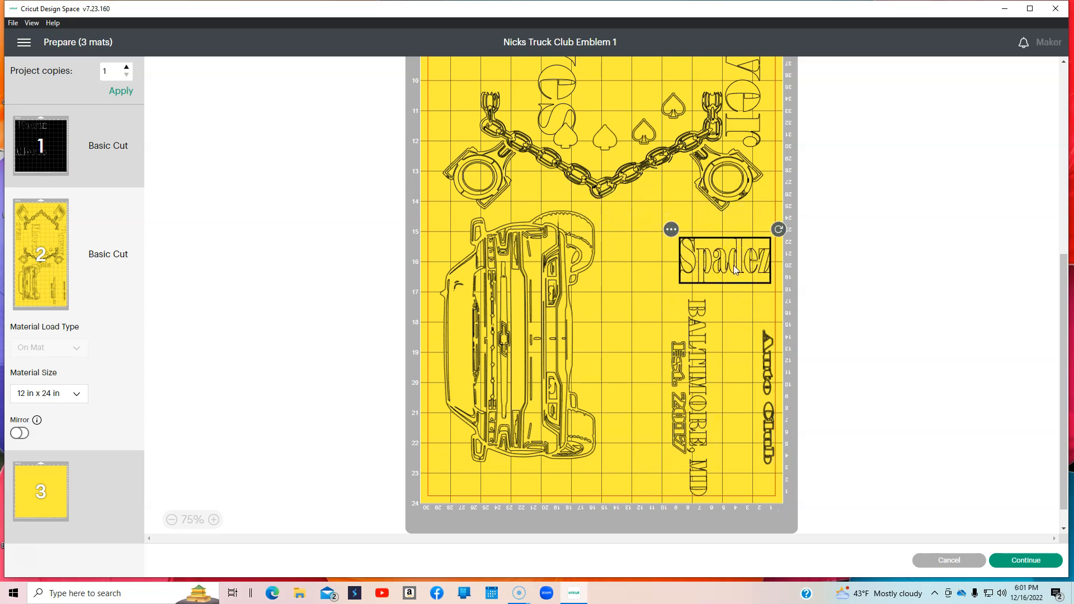
Step: Lower "PMAC" along the mat's edge between the two chains' ends and slightly adjust the rotated "Power Moves" lettering
{"action": "scroll", "coordinate": [613, 244], "scroll_direction": "up", "scroll_amount": 5}
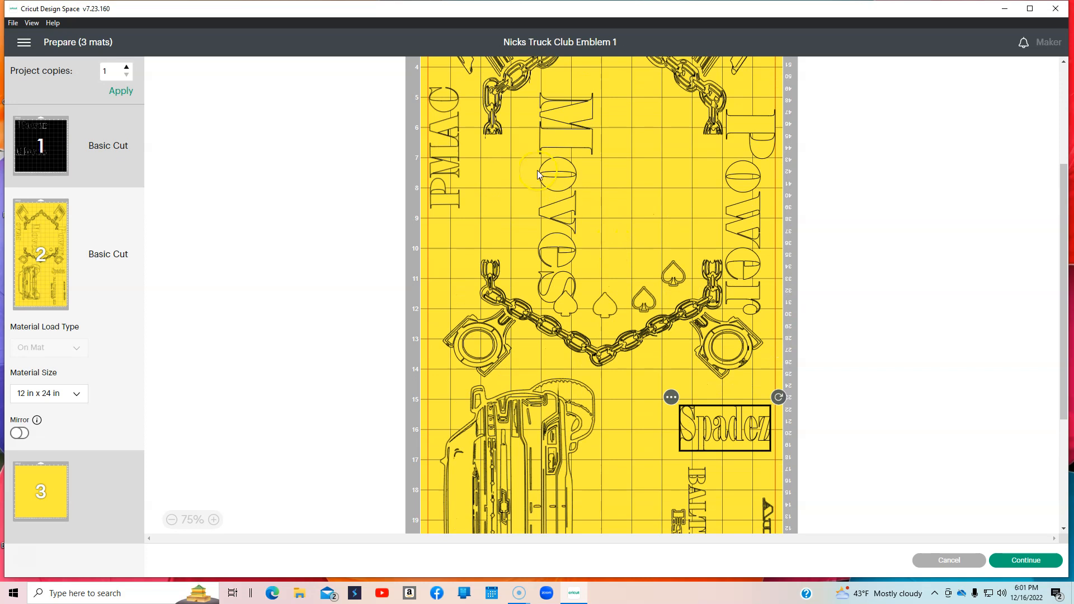
{"action": "left_click", "coordinate": [459, 196]}
{"action": "left_click_drag", "start_coordinate": [459, 196], "coordinate": [457, 213]}
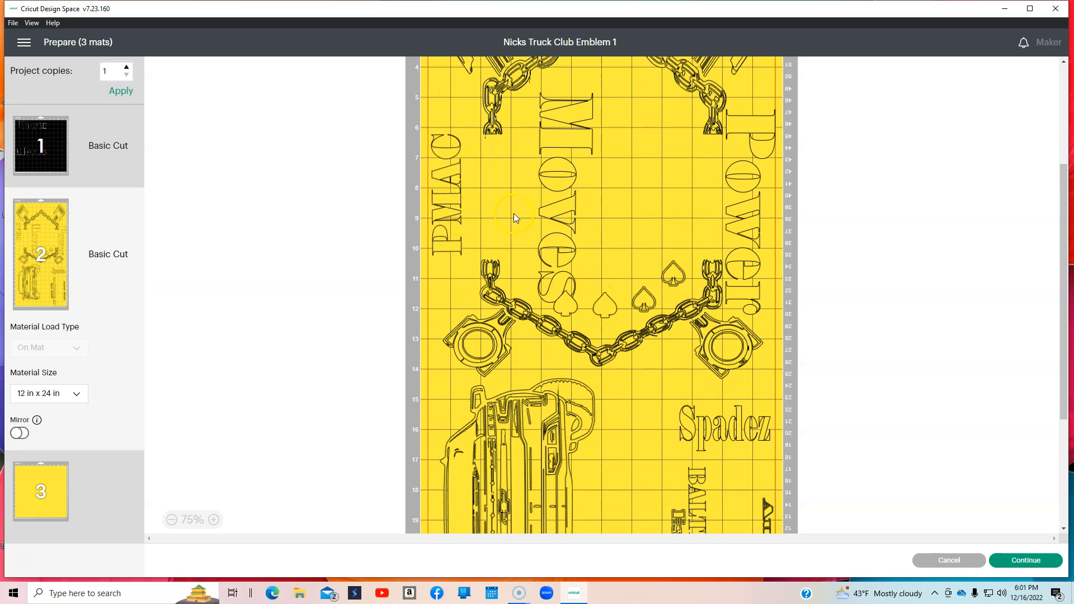
{"action": "mouse_move", "coordinate": [553, 214]}
{"action": "left_mouse_down"}
{"action": "mouse_move", "coordinate": [558, 199]}
{"action": "mouse_move", "coordinate": [564, 214]}
{"action": "left_mouse_up"}
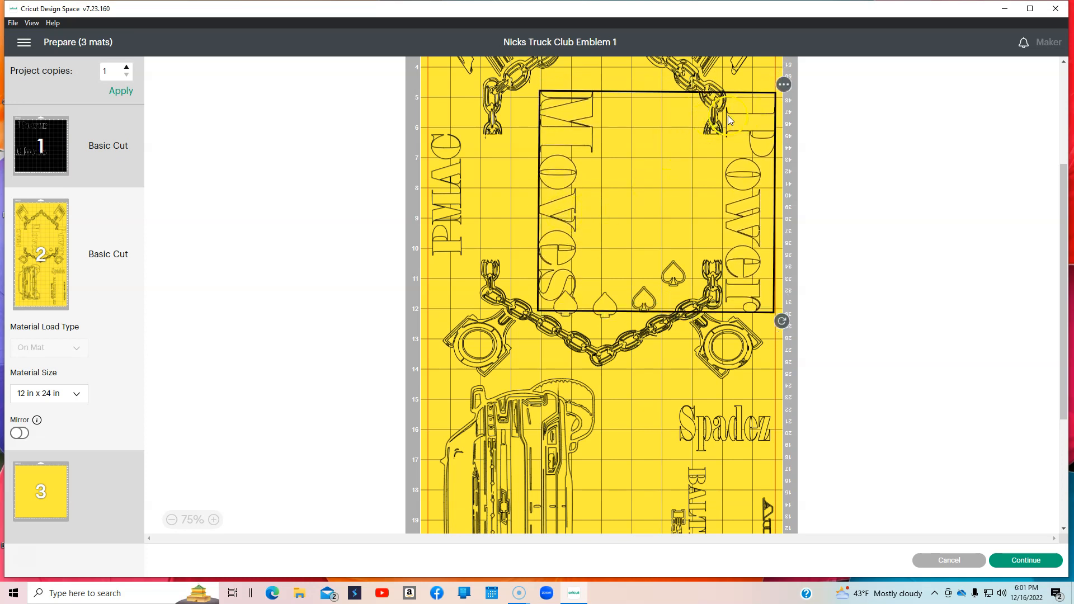
{"action": "left_click", "coordinate": [724, 286]}
Step: Move the four spades out of the chain frame into a vertical column between the truck and the "Spadez" lettering
{"action": "left_click_drag", "start_coordinate": [671, 273], "coordinate": [635, 414]}
{"action": "left_click_drag", "start_coordinate": [603, 308], "coordinate": [642, 477]}
{"action": "left_click_drag", "start_coordinate": [650, 295], "coordinate": [643, 505]}
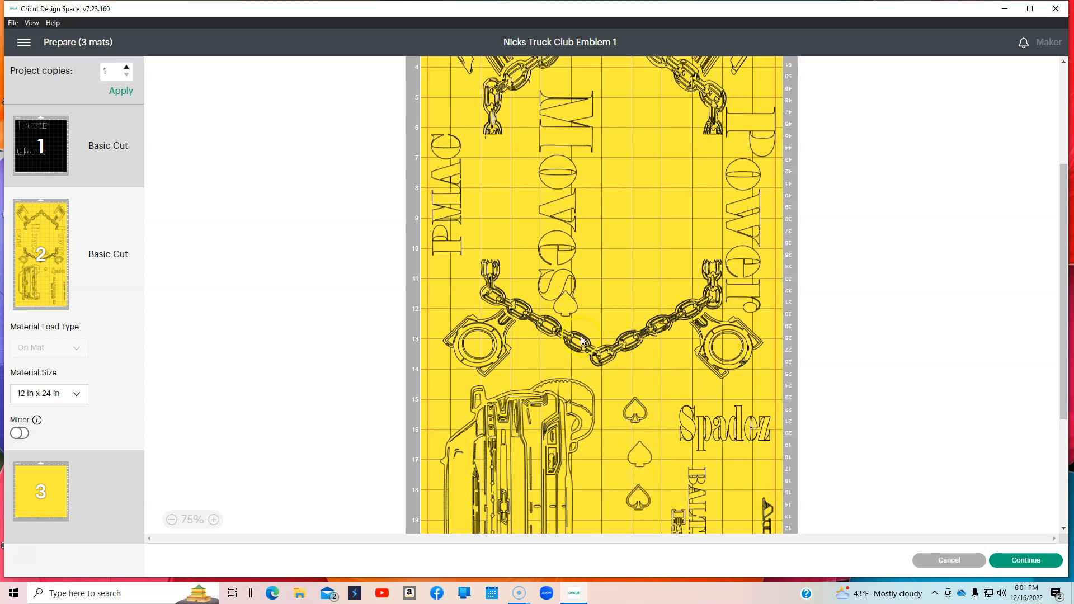
{"action": "left_click_drag", "start_coordinate": [562, 306], "coordinate": [610, 513]}
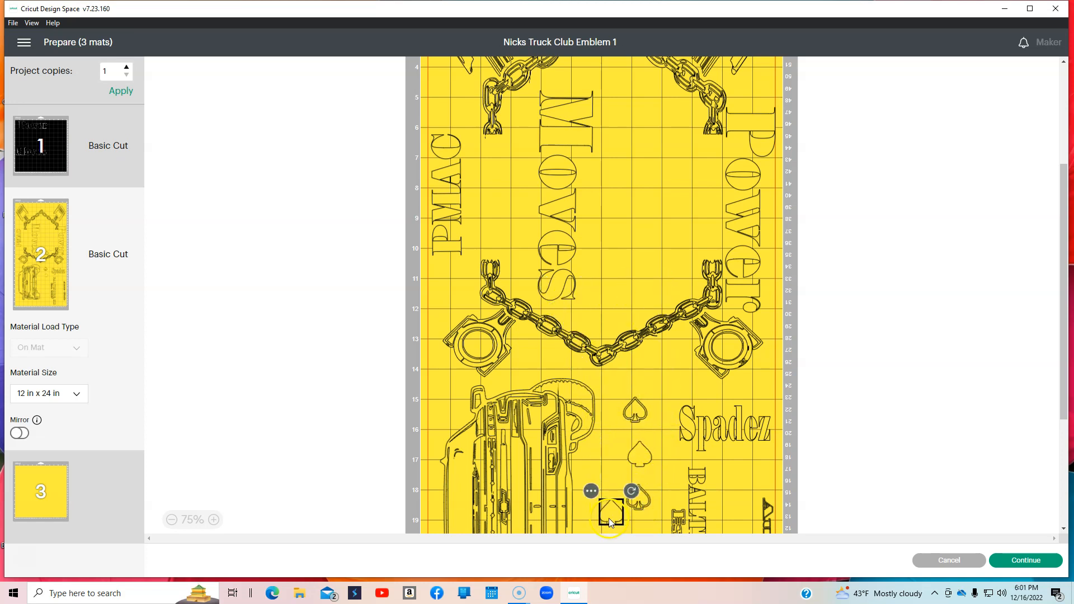
{"action": "scroll", "coordinate": [653, 324], "scroll_direction": "up", "scroll_amount": 3}
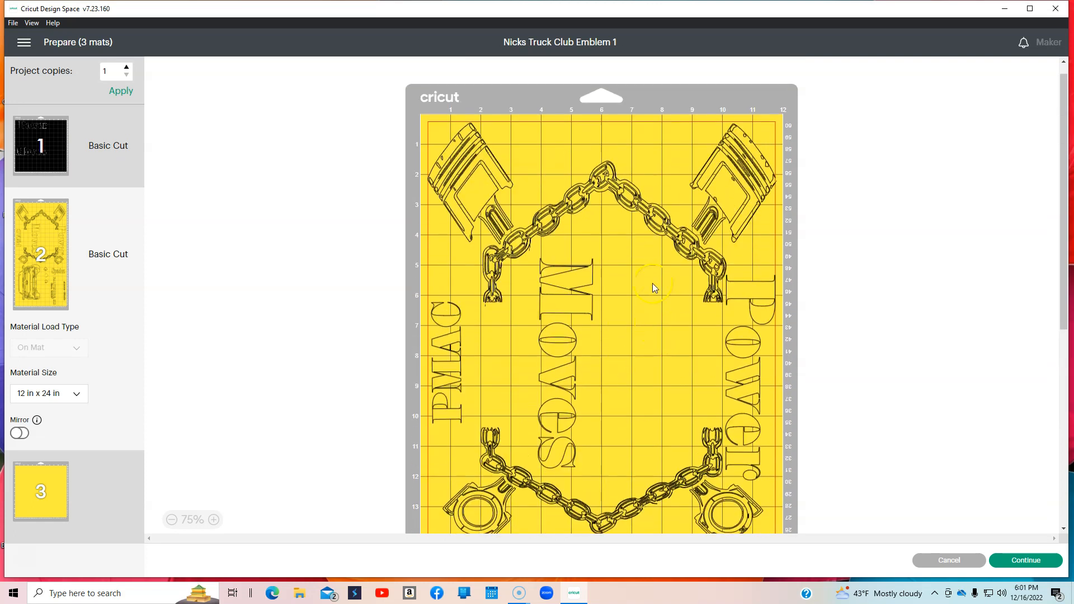
{"action": "scroll", "coordinate": [578, 268], "scroll_direction": "down", "scroll_amount": 6}
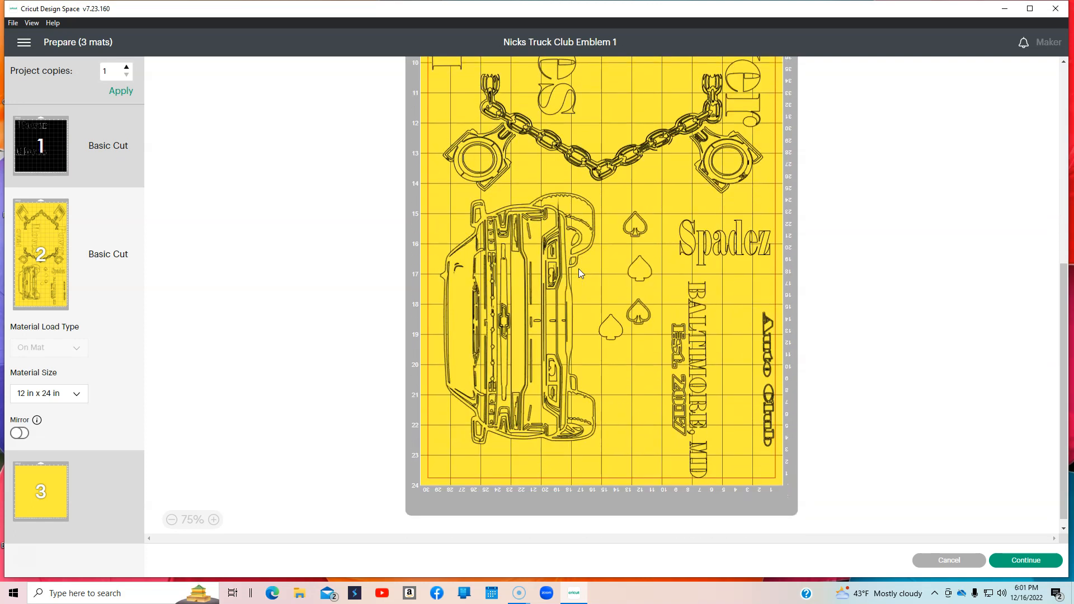
{"action": "left_click", "coordinate": [625, 364]}
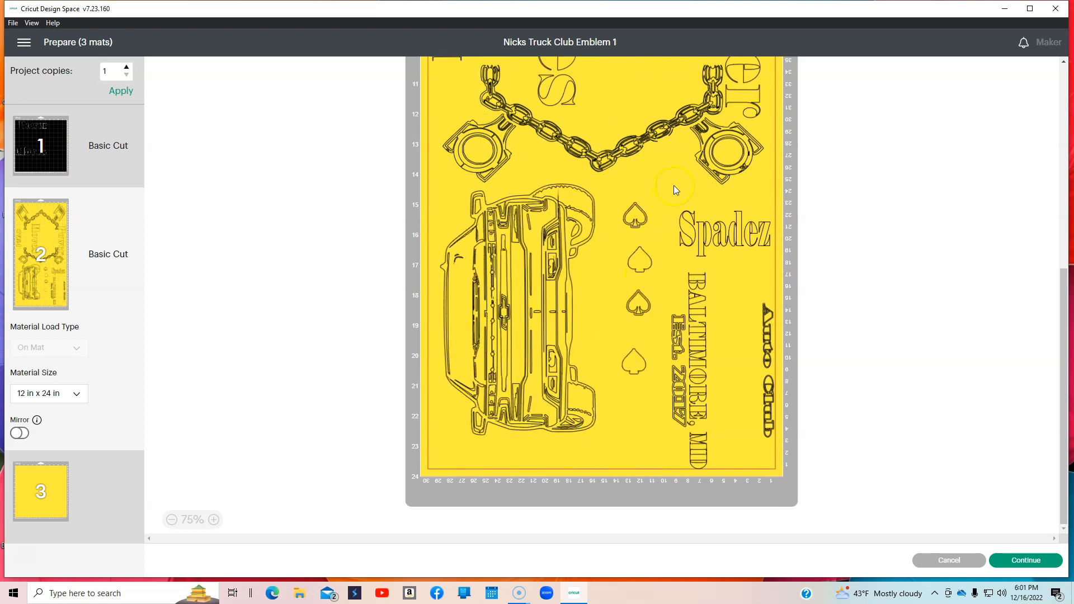
{"action": "left_click", "coordinate": [634, 224]}
Step: Nudge "Spadez" slightly up and inward, and the "Auto Club" and "BALTIMORE, MD" group slightly up from the mat's bottom edge
{"action": "left_click_drag", "start_coordinate": [706, 246], "coordinate": [701, 238]}
{"action": "left_click", "coordinate": [702, 318]}
{"action": "left_click_drag", "start_coordinate": [701, 318], "coordinate": [706, 308]}
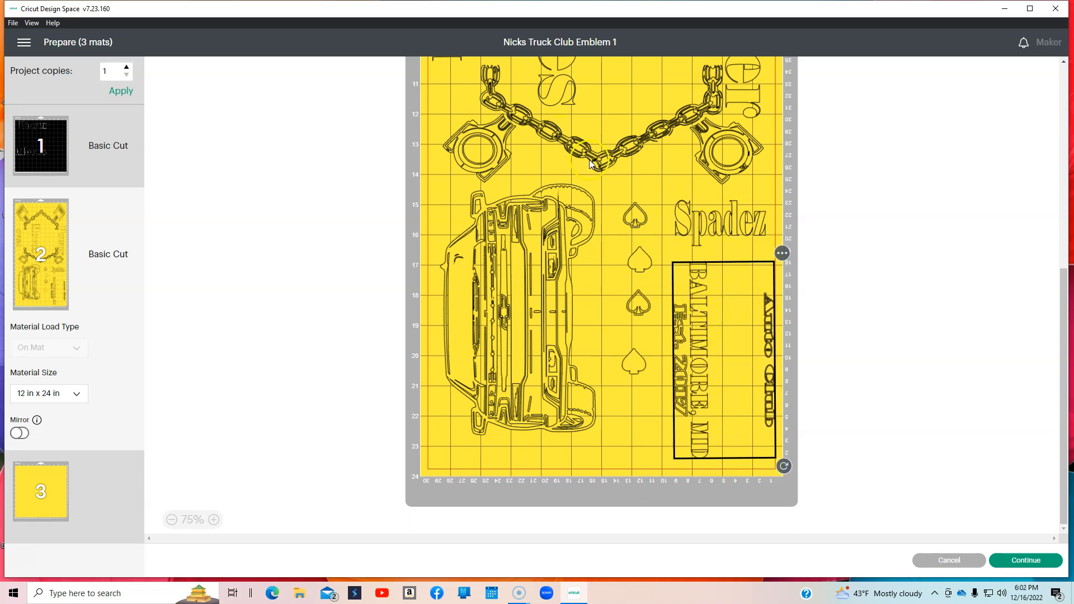
Step: Nudge the rotated "Power Moves" lettering slightly down inside the chain frame
{"action": "scroll", "coordinate": [590, 160], "scroll_direction": "up", "scroll_amount": 5}
{"action": "left_click", "coordinate": [581, 206]}
{"action": "left_click", "coordinate": [580, 195]}
{"action": "left_click_drag", "start_coordinate": [580, 195], "coordinate": [590, 218]}
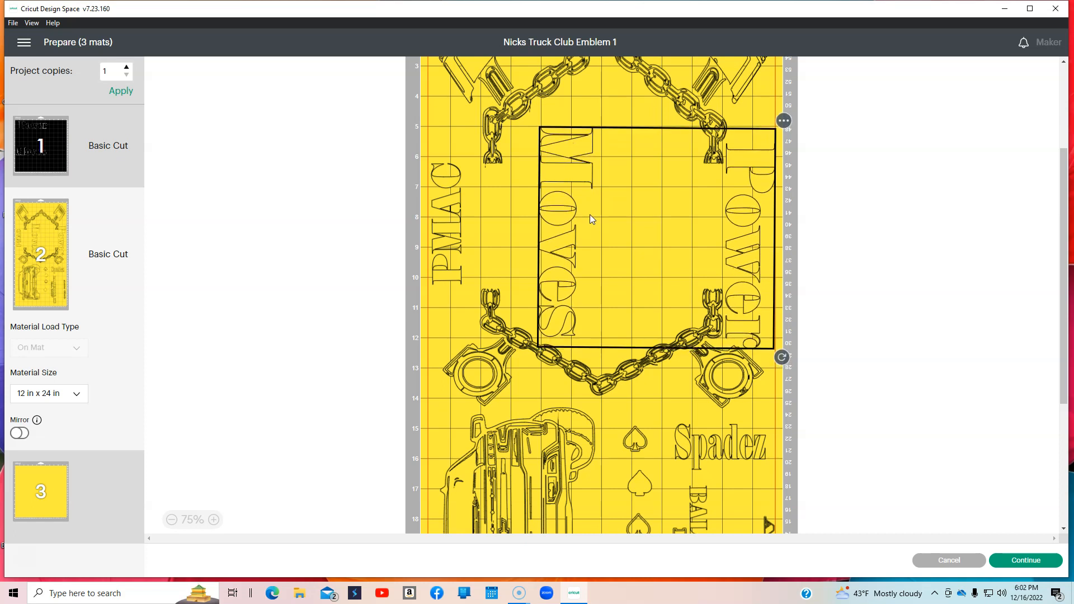
Step: Check the clearance between the lettering, chains and pistons, and review the second mat's layout from end to end
{"action": "left_click", "coordinate": [750, 358]}
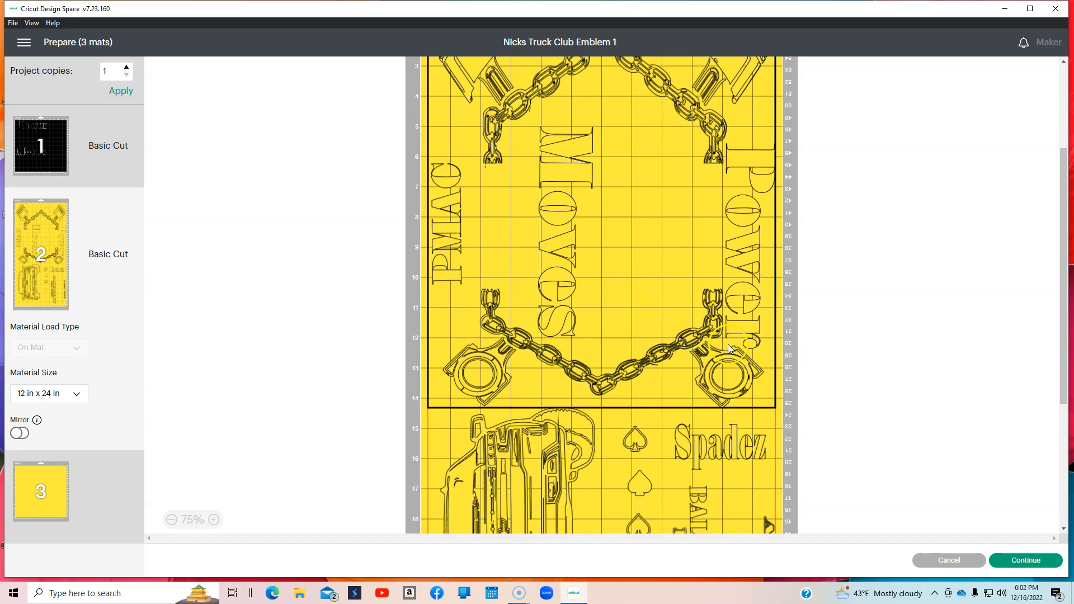
{"action": "left_click", "coordinate": [732, 347]}
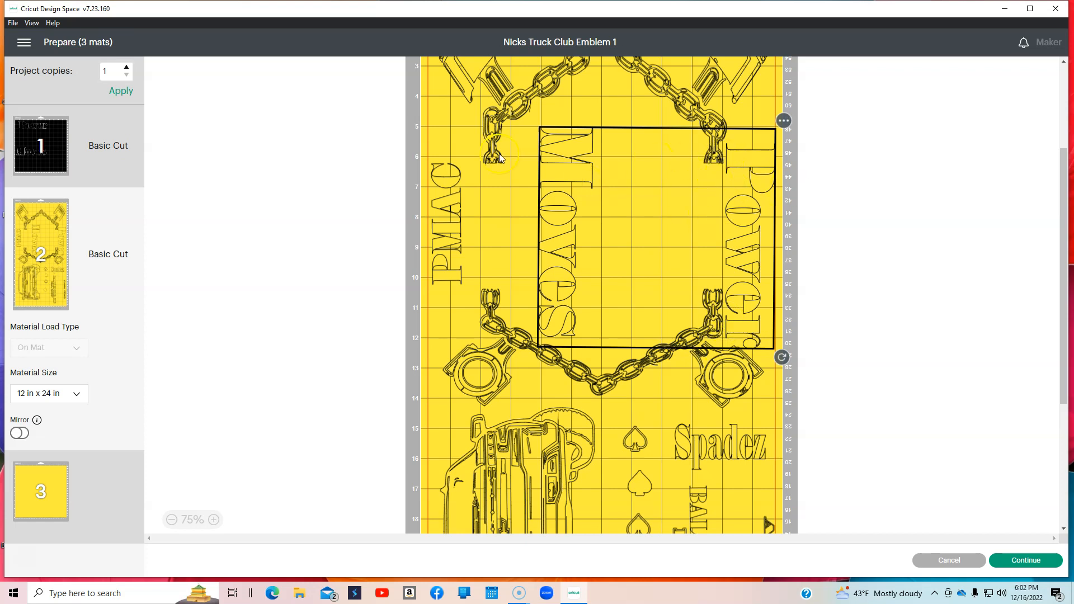
{"action": "left_click", "coordinate": [502, 116]}
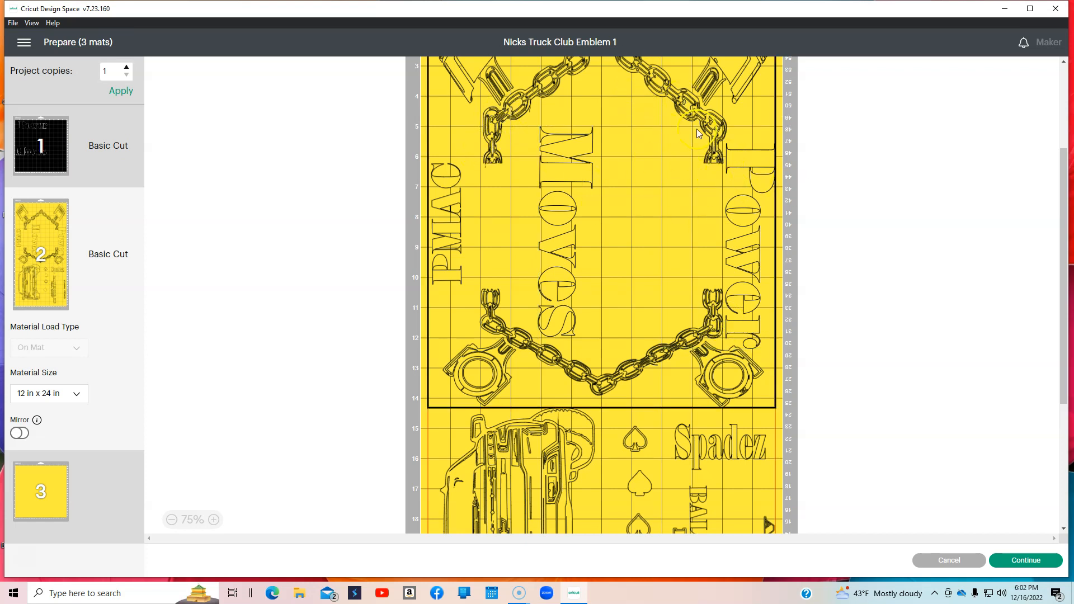
{"action": "scroll", "coordinate": [699, 134], "scroll_direction": "up", "scroll_amount": 4}
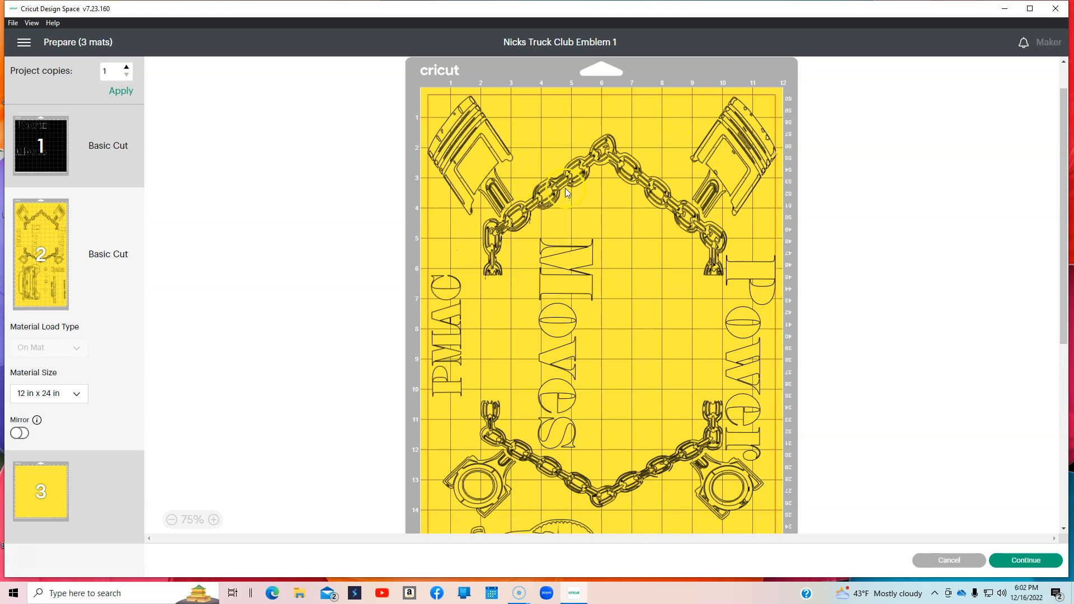
{"action": "left_click", "coordinate": [539, 410]}
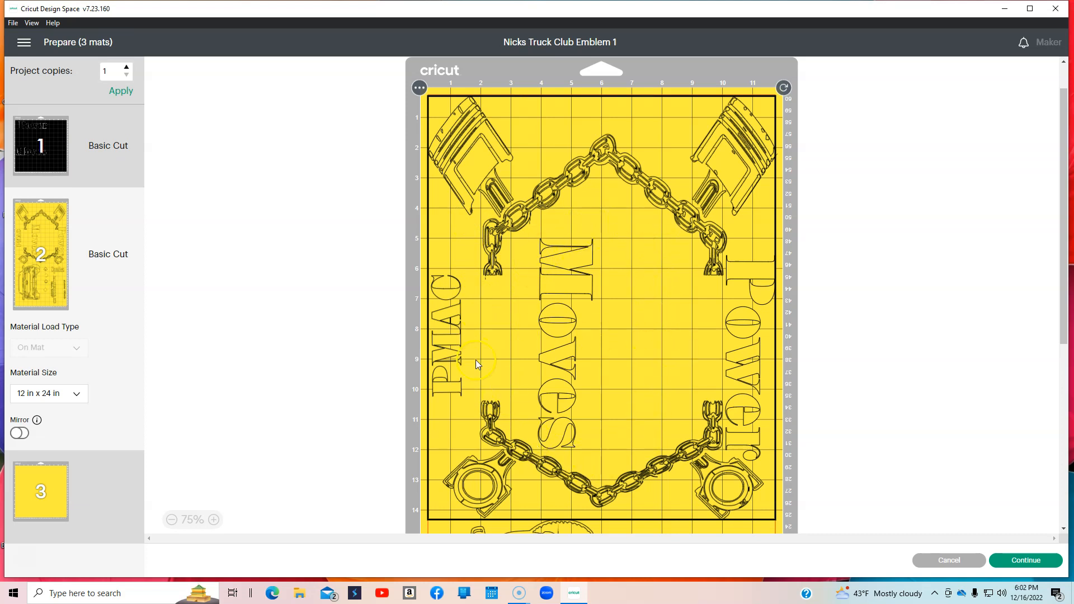
{"action": "scroll", "coordinate": [542, 325], "scroll_direction": "down", "scroll_amount": 5}
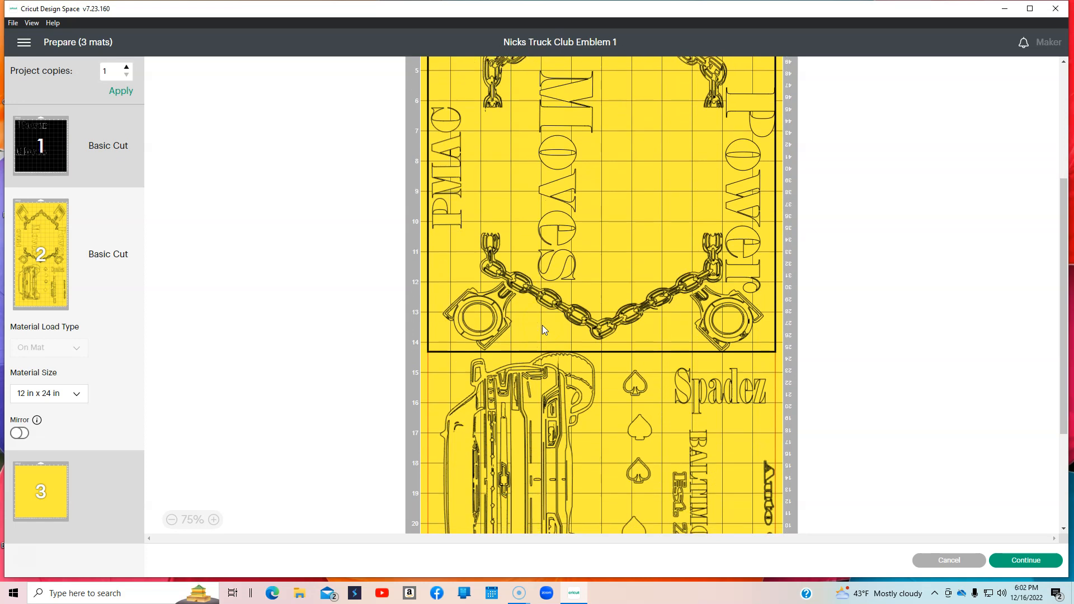
{"action": "scroll", "coordinate": [542, 324], "scroll_direction": "down", "scroll_amount": 4}
{"action": "scroll", "coordinate": [542, 325], "scroll_direction": "up", "scroll_amount": 3}
{"action": "left_click", "coordinate": [196, 224]}
{"action": "left_click", "coordinate": [595, 191]}
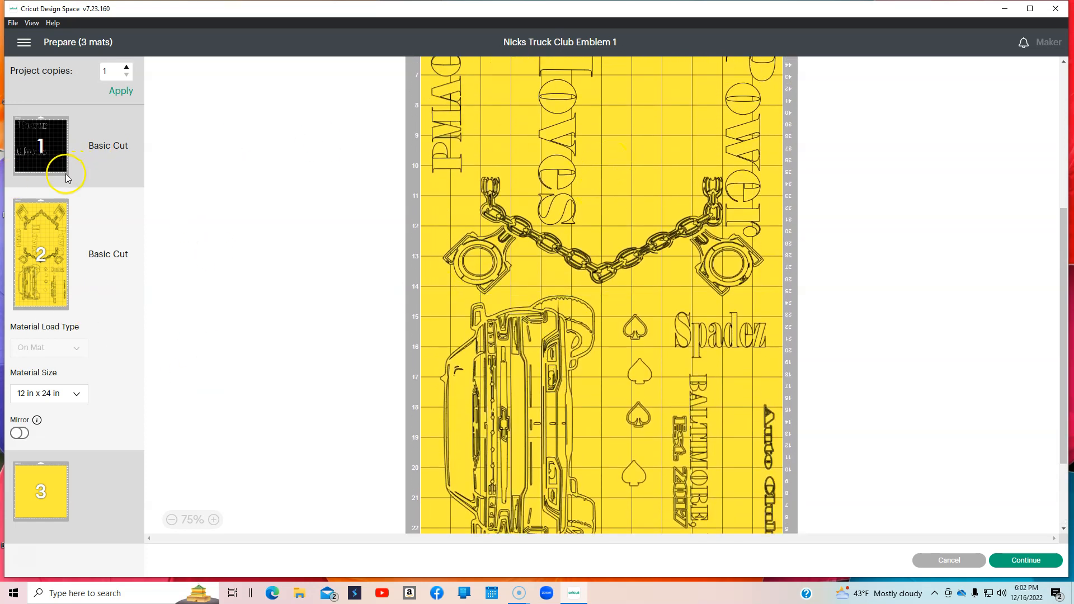
Step: Mirror the second mat's layout and nudge the "Auto Club" and "BALTIMORE, MD" group slightly inward from the mat's edge
{"action": "left_click", "coordinate": [17, 440]}
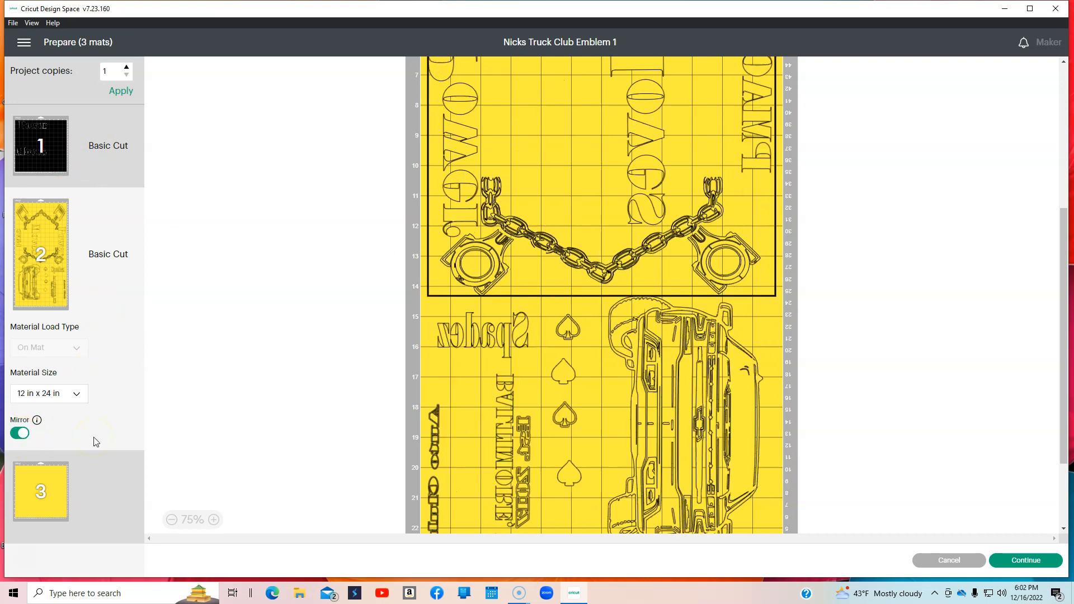
{"action": "scroll", "coordinate": [627, 358], "scroll_direction": "down", "scroll_amount": 1}
{"action": "scroll", "coordinate": [628, 362], "scroll_direction": "down", "scroll_amount": 1}
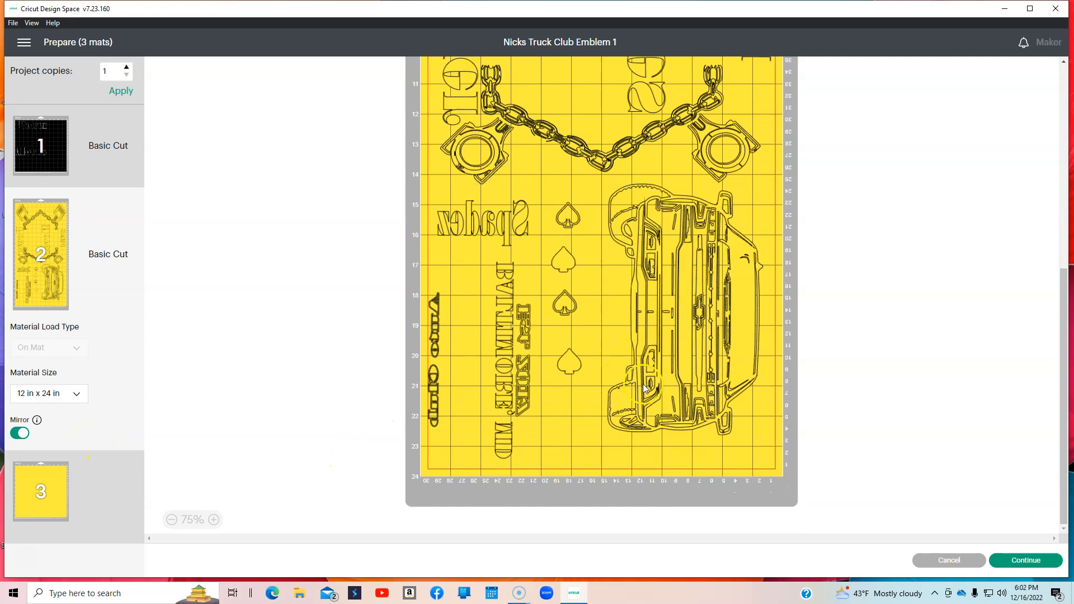
{"action": "left_click_drag", "start_coordinate": [435, 362], "coordinate": [440, 364]}
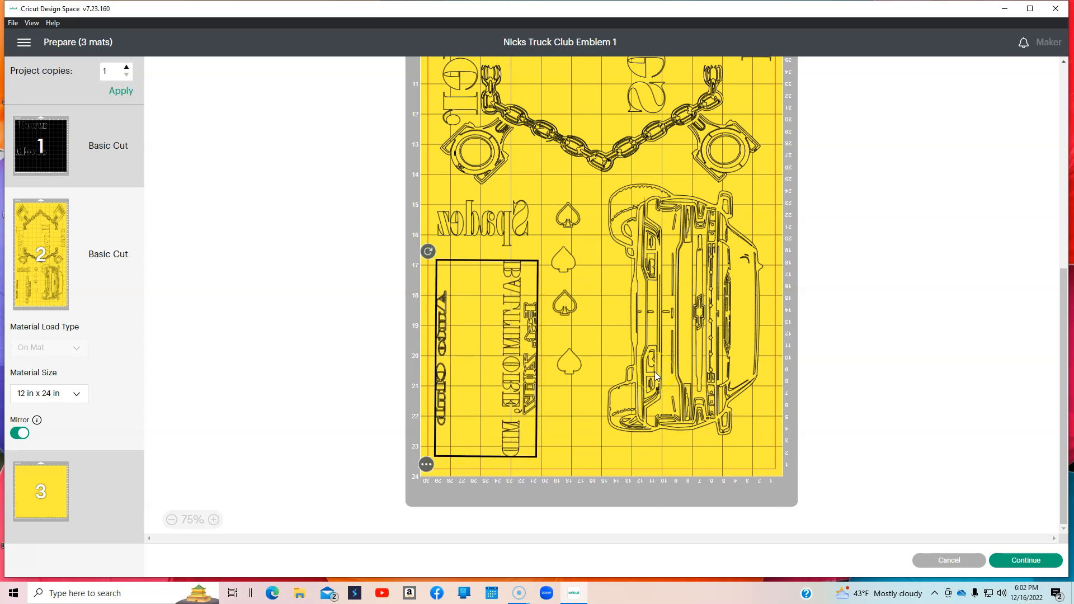
{"action": "scroll", "coordinate": [654, 371], "scroll_direction": "up", "scroll_amount": 6}
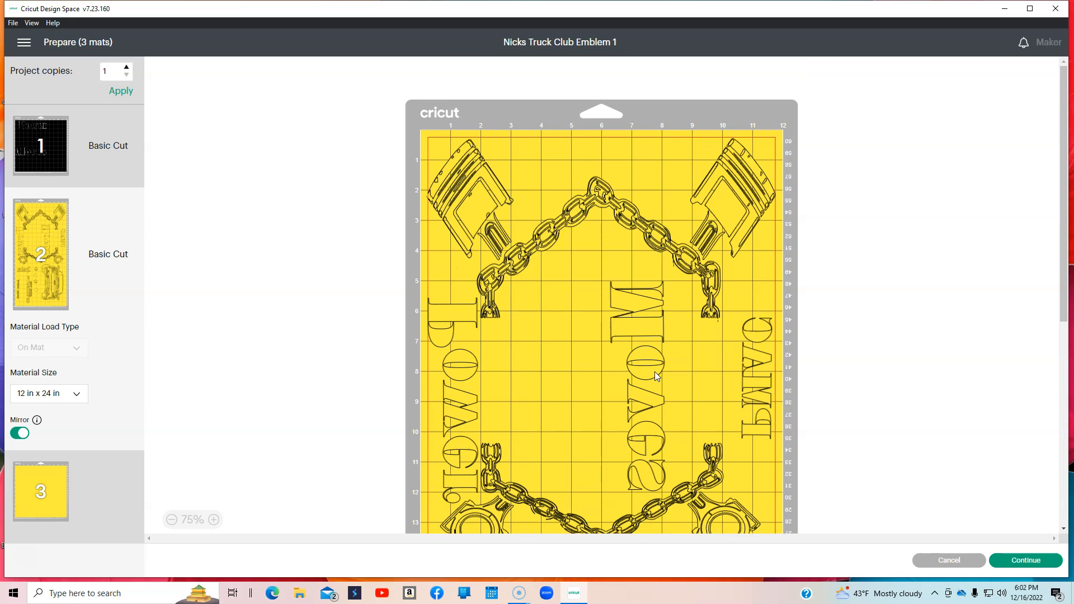
Step: Review the mirrored second mat's layout down its length and check whether the third mat holds any pieces
{"action": "scroll", "coordinate": [654, 374], "scroll_direction": "down", "scroll_amount": 1}
{"action": "scroll", "coordinate": [655, 372], "scroll_direction": "down", "scroll_amount": 5}
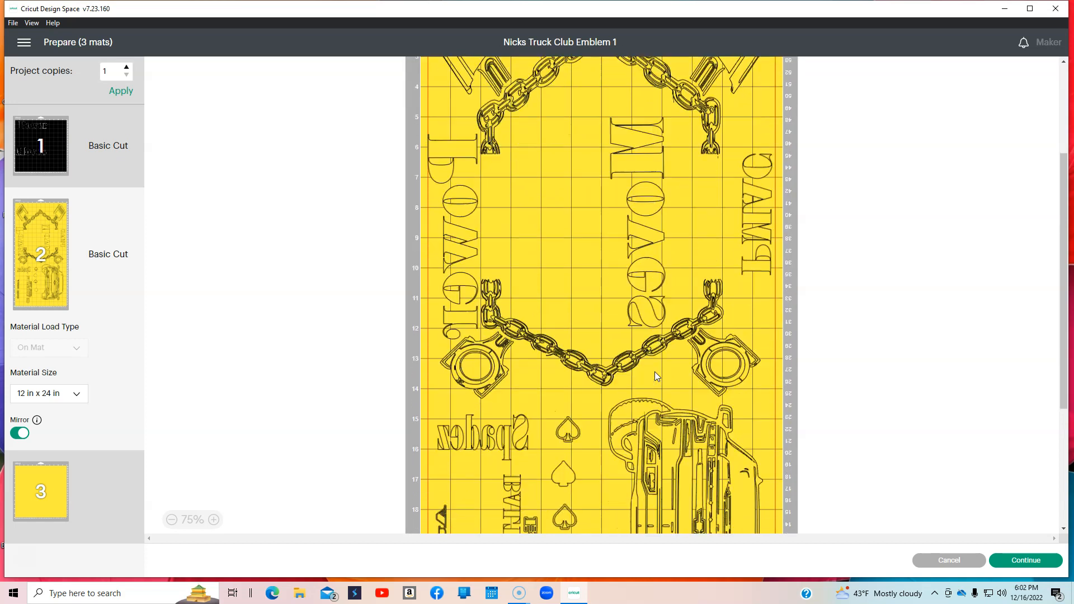
{"action": "left_click", "coordinate": [55, 264]}
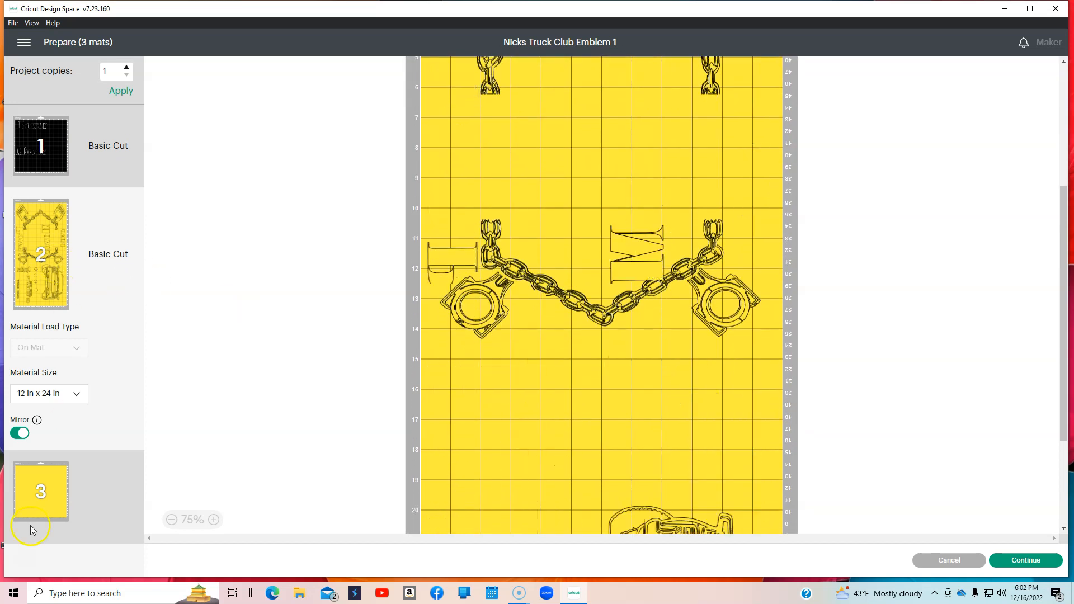
{"action": "left_click", "coordinate": [31, 499]}
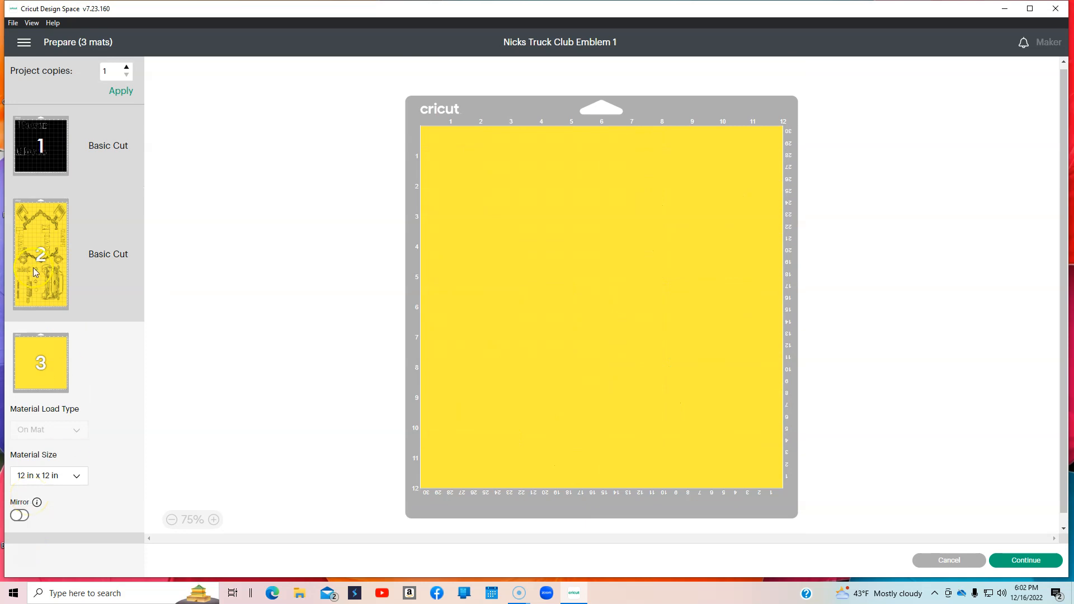
Step: Mirror the black "Power Moves" lettering on the first mat, keeping the material size at 12 in x 12 in
{"action": "left_click", "coordinate": [20, 145]}
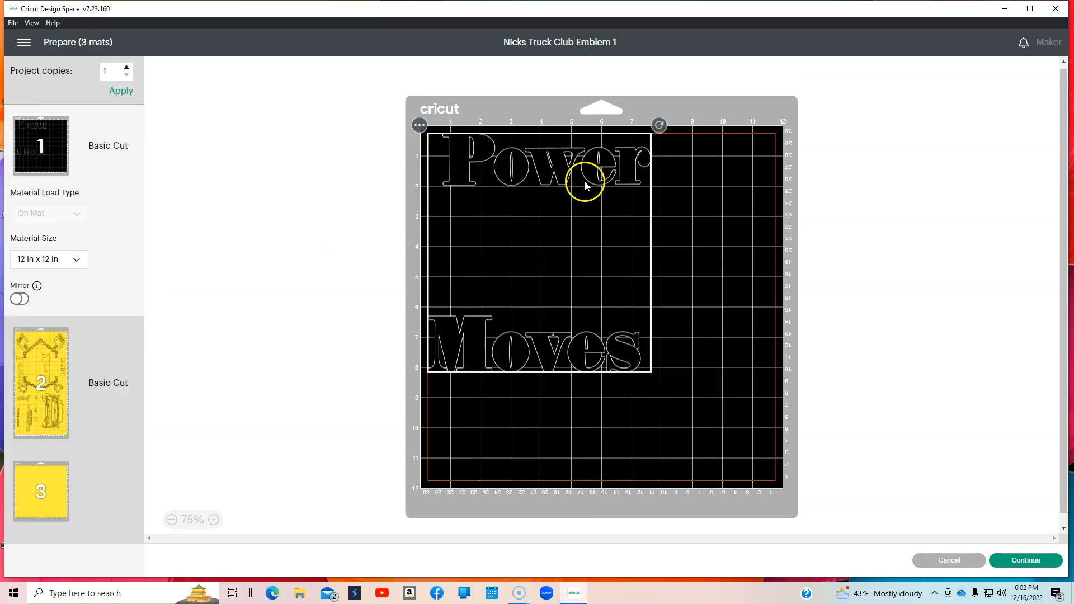
{"action": "left_click", "coordinate": [16, 301]}
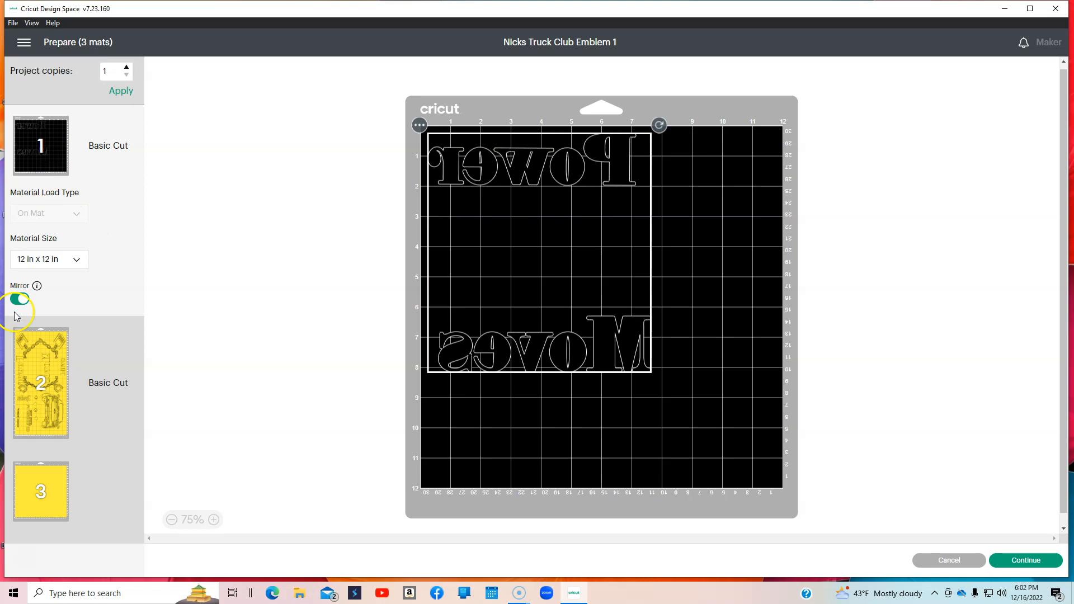
{"action": "mouse_move", "coordinate": [577, 182]}
{"action": "left_mouse_down"}
{"action": "mouse_move", "coordinate": [589, 264]}
{"action": "mouse_move", "coordinate": [576, 178]}
{"action": "left_mouse_up"}
{"action": "left_click", "coordinate": [585, 350]}
Step: Check the second mat's layout down to its lower end and continue to the cutting setup
{"action": "left_click", "coordinate": [66, 372]}
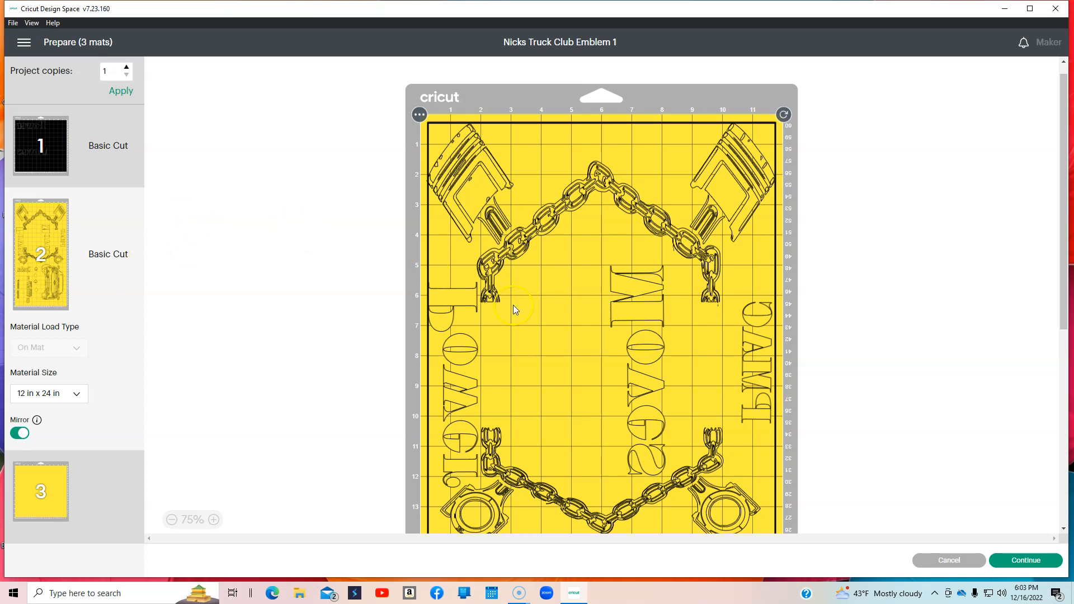
{"action": "scroll", "coordinate": [515, 310], "scroll_direction": "down", "scroll_amount": 10}
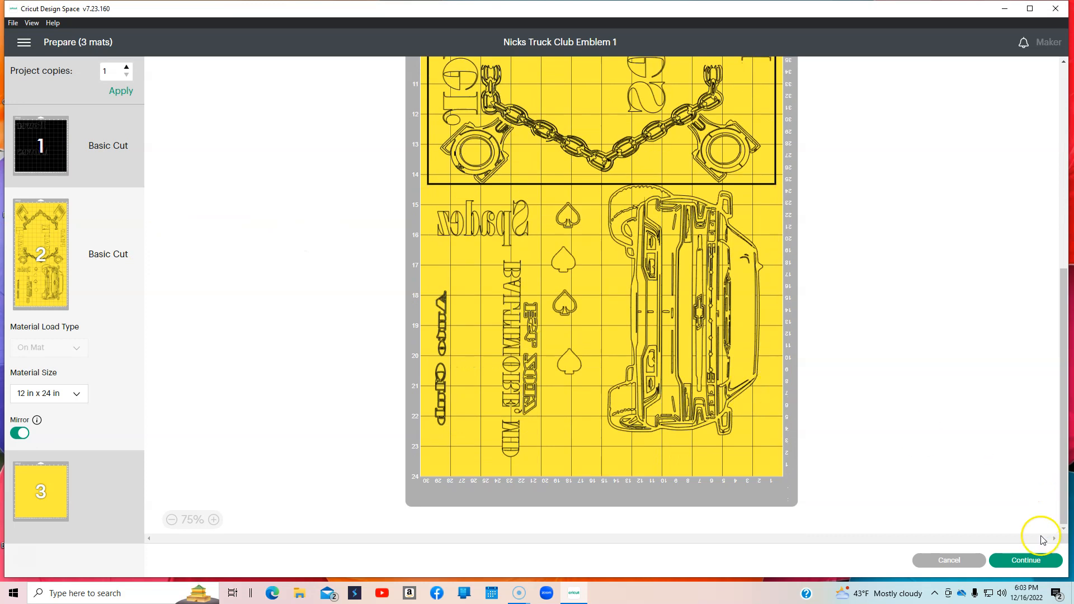
{"action": "left_click", "coordinate": [1036, 563]}
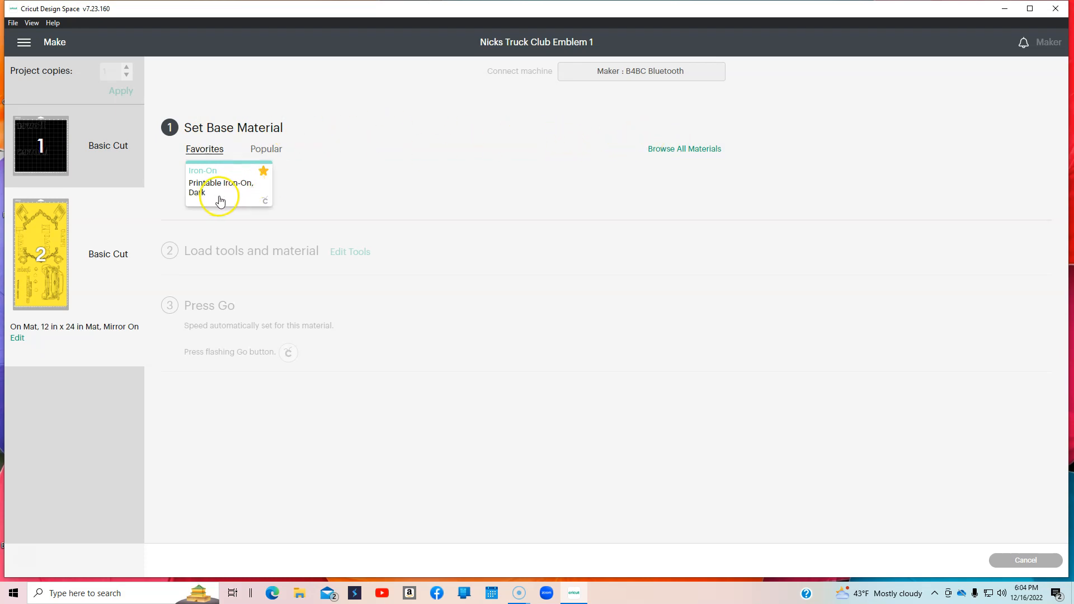
Step: Browse all materials in the Iron-On category and set the base material to plain Iron-On
{"action": "left_click", "coordinate": [685, 150]}
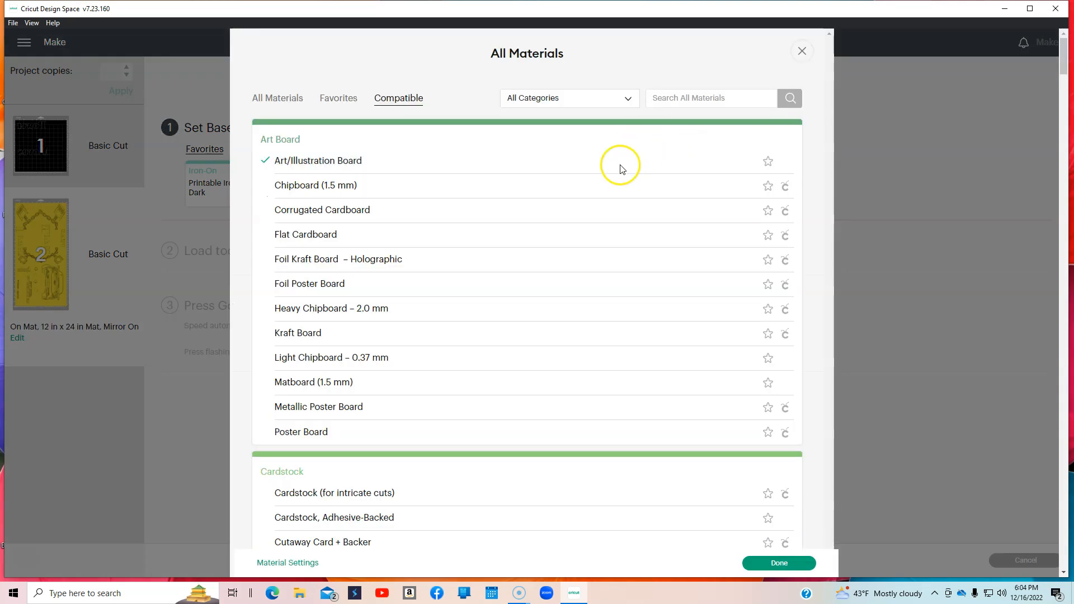
{"action": "left_click", "coordinate": [539, 104]}
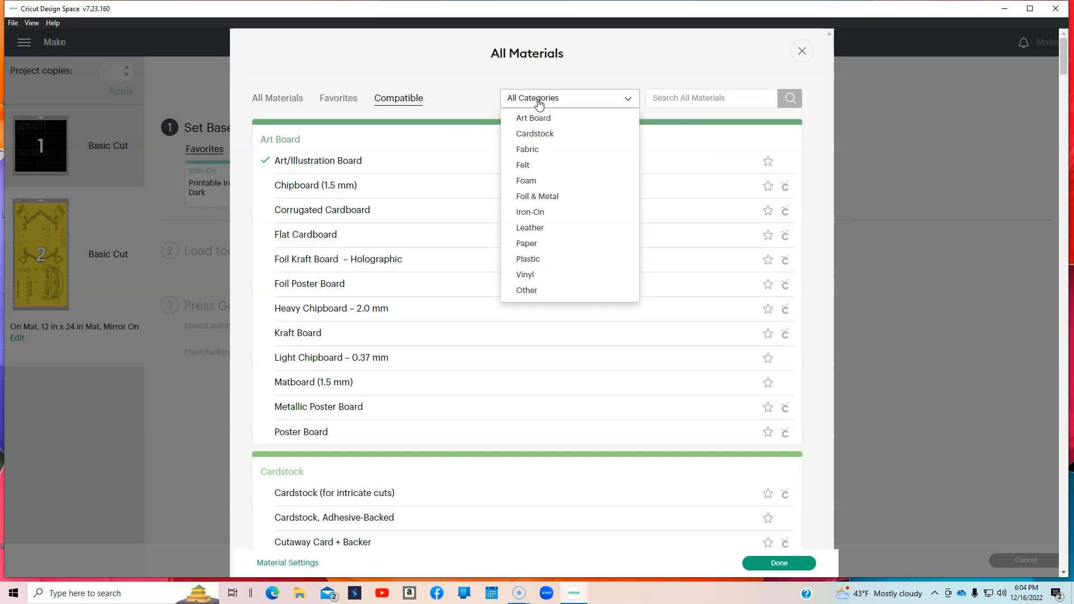
{"action": "left_click", "coordinate": [544, 213]}
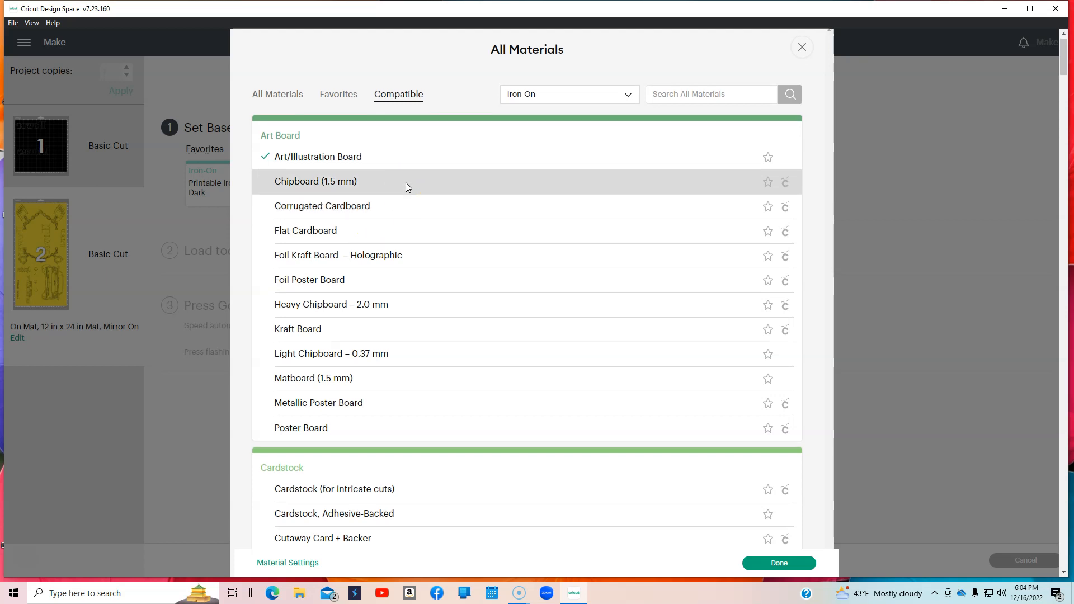
{"action": "scroll", "coordinate": [407, 187], "scroll_direction": "down", "scroll_amount": 20}
{"action": "scroll", "coordinate": [407, 187], "scroll_direction": "down", "scroll_amount": 20}
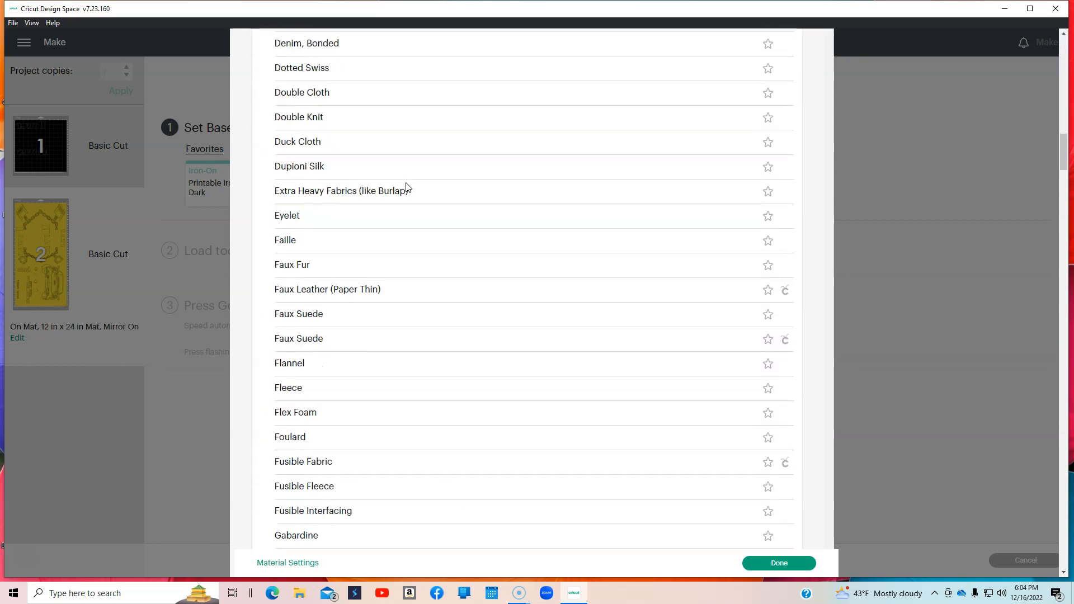
{"action": "scroll", "coordinate": [407, 187], "scroll_direction": "down", "scroll_amount": 20}
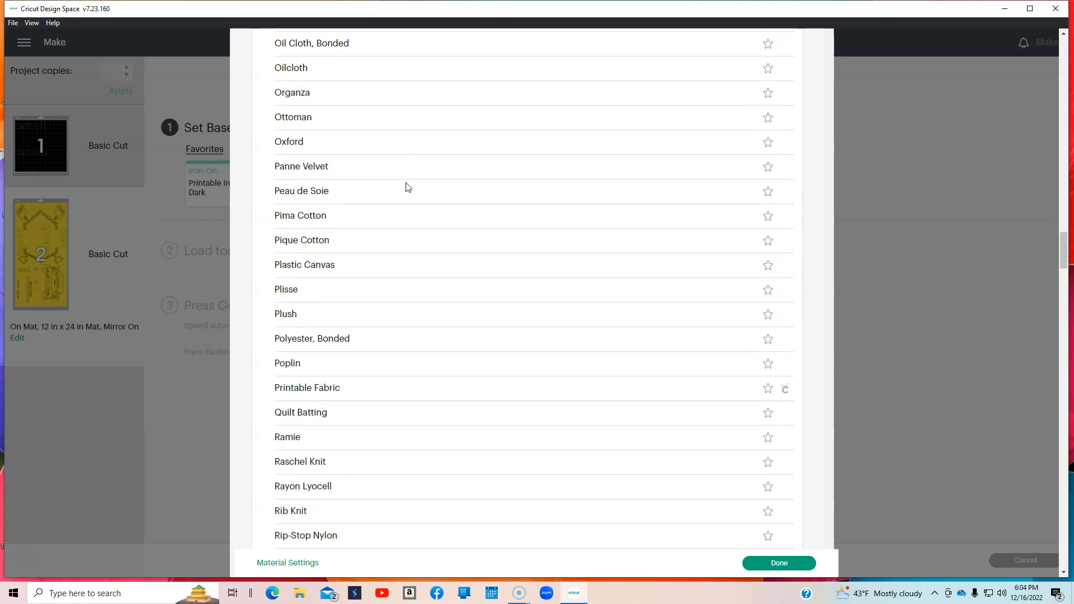
{"action": "scroll", "coordinate": [407, 187], "scroll_direction": "down", "scroll_amount": 19}
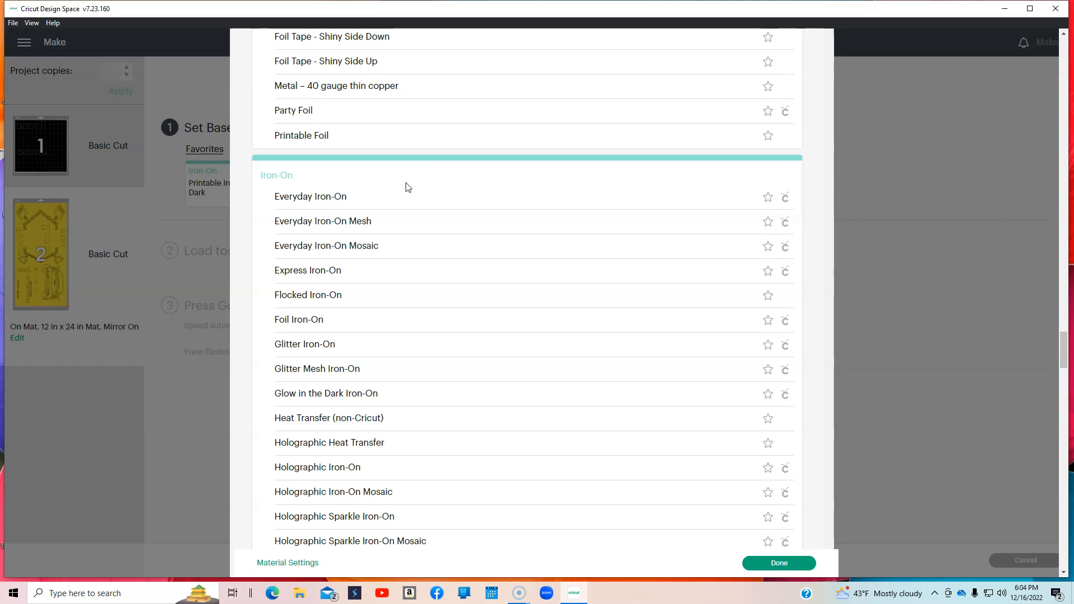
{"action": "scroll", "coordinate": [363, 244], "scroll_direction": "down", "scroll_amount": 3}
{"action": "scroll", "coordinate": [360, 246], "scroll_direction": "down", "scroll_amount": 5}
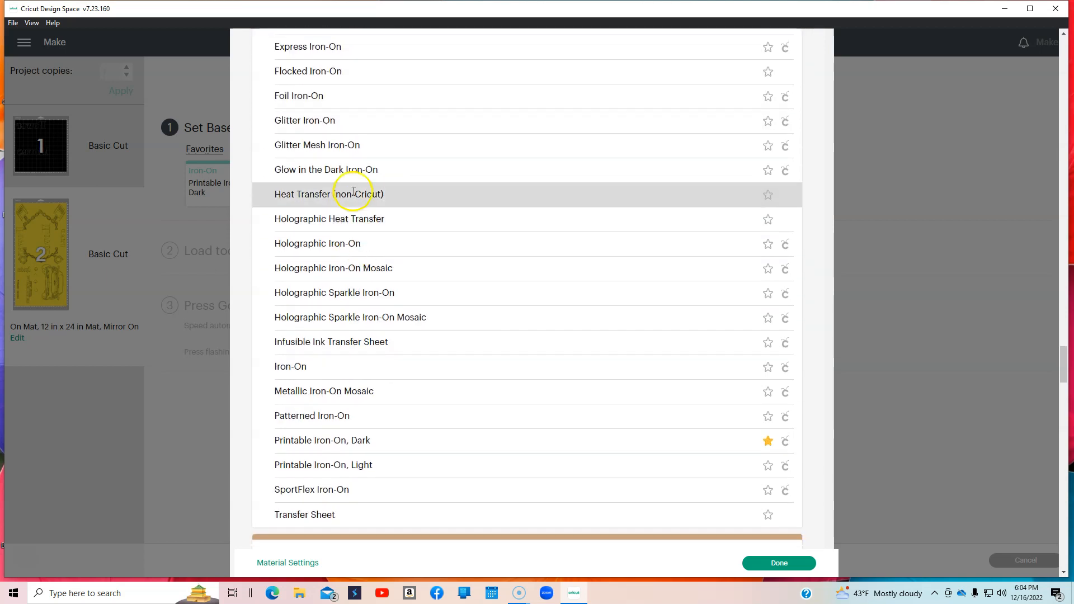
{"action": "left_click", "coordinate": [343, 369]}
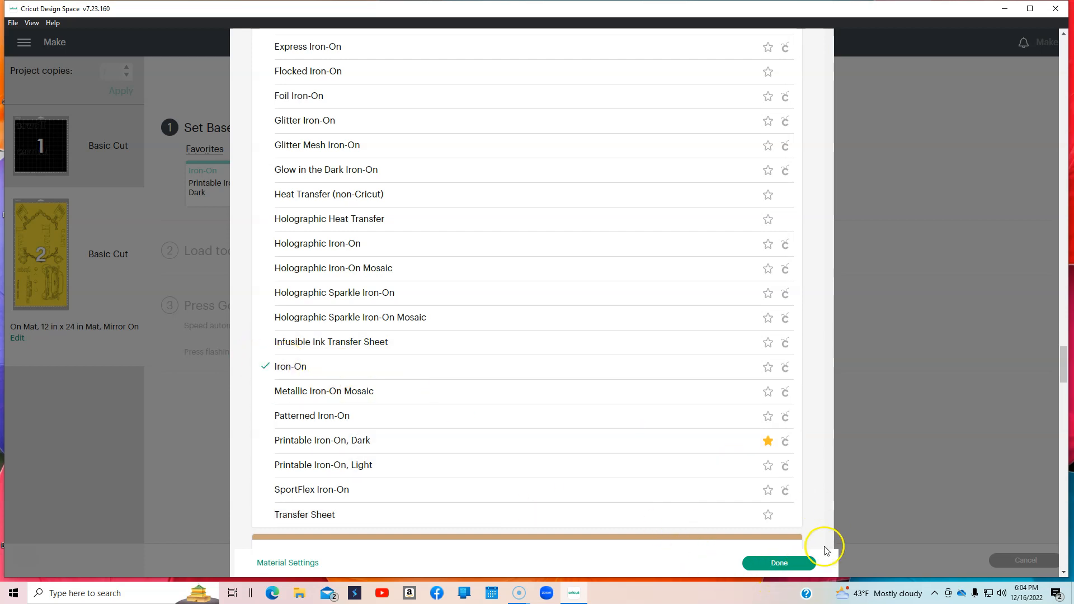
{"action": "left_click", "coordinate": [788, 562]}
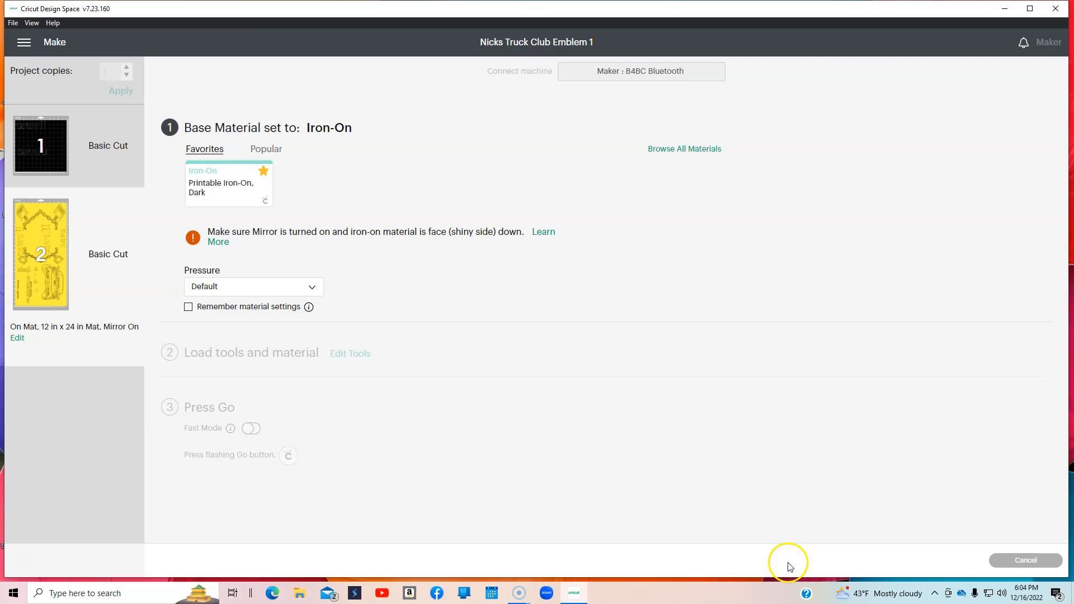
Step: Set the cutting pressure to More and have the material settings remembered
{"action": "left_click", "coordinate": [314, 199]}
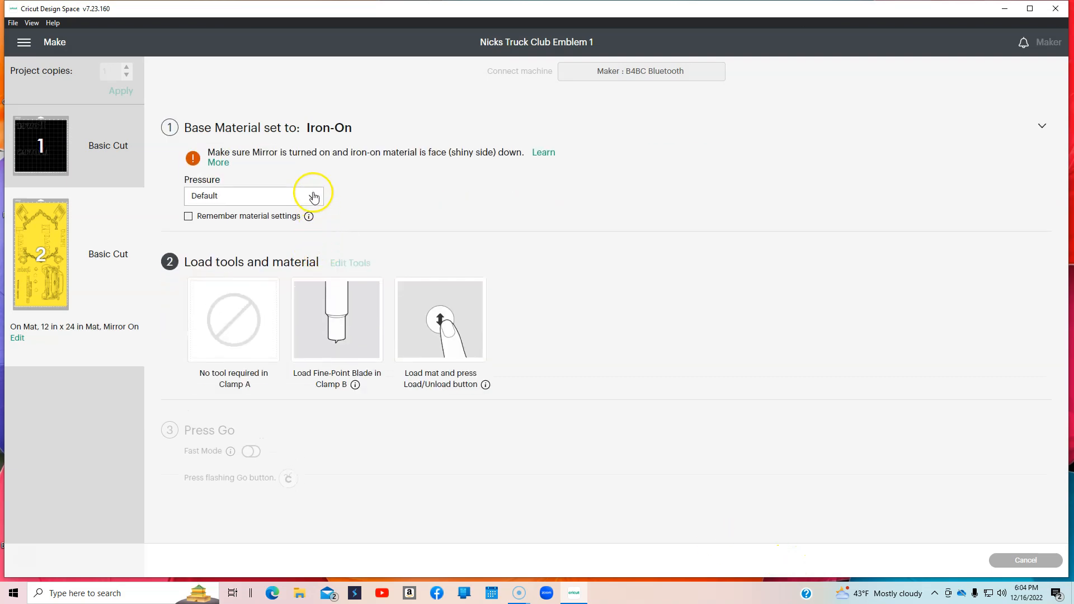
{"action": "left_click", "coordinate": [269, 219]}
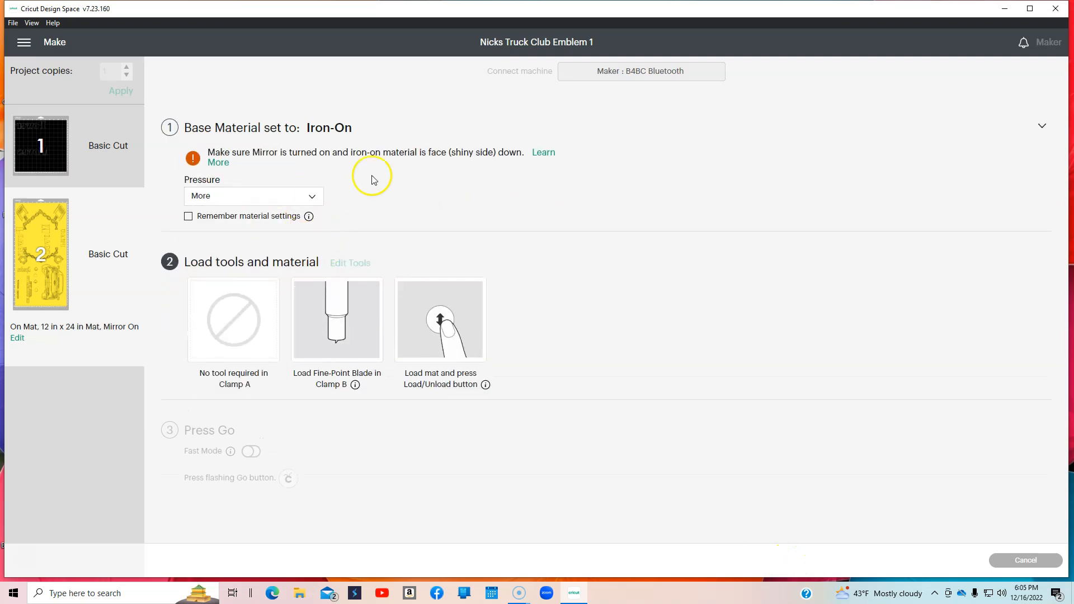
{"action": "left_click", "coordinate": [188, 221]}
Step: Preview the first and second mats to check their mirrored layouts before cutting
{"action": "mouse_move", "coordinate": [42, 149]}
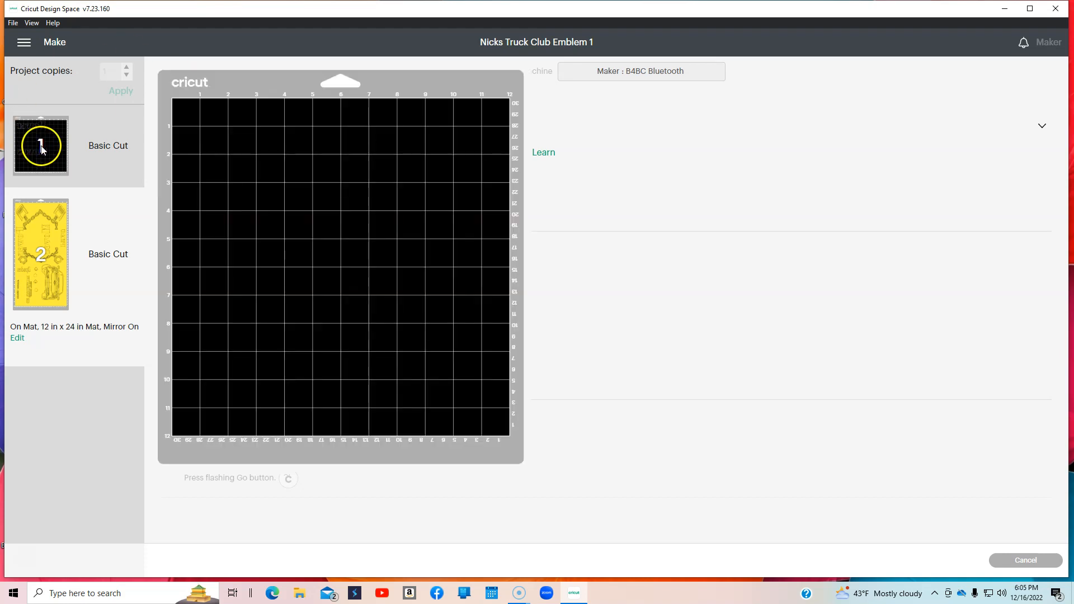
{"action": "mouse_move", "coordinate": [48, 242]}
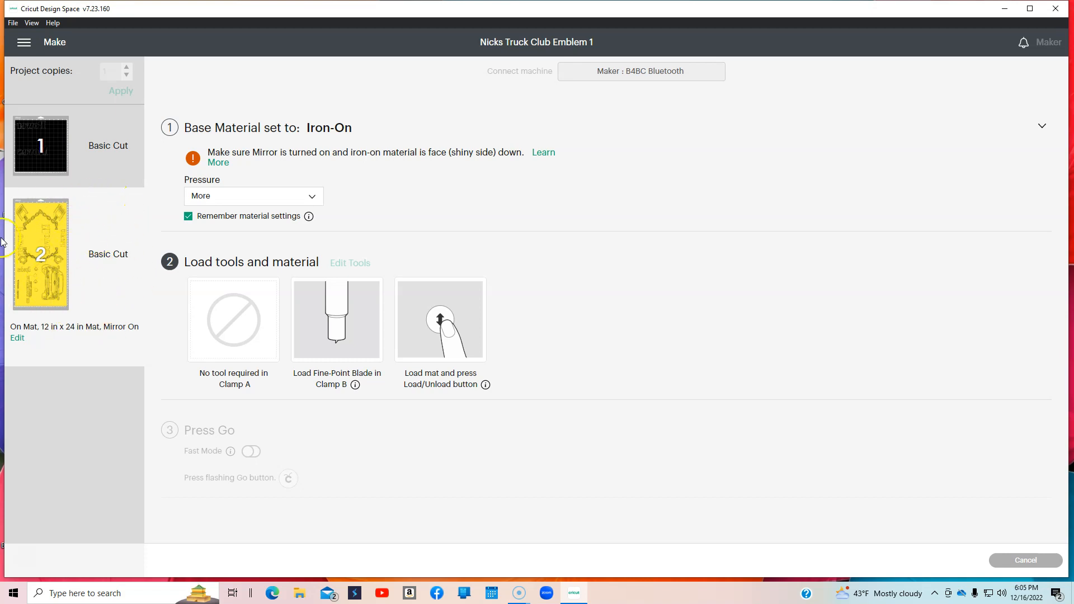
{"action": "left_click", "coordinate": [49, 128]}
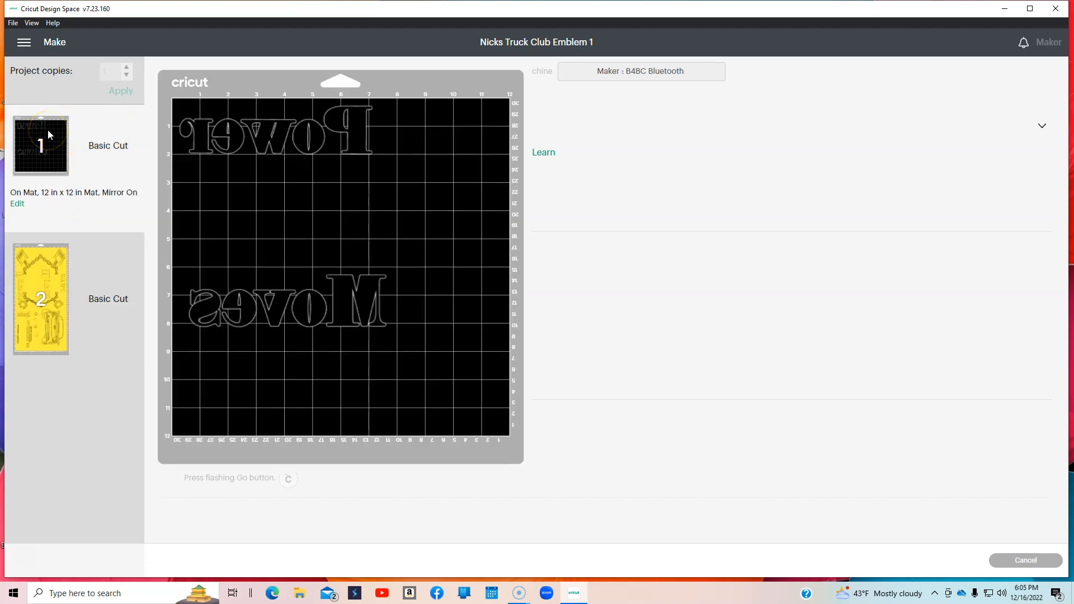
{"action": "left_click", "coordinate": [48, 297]}
{"action": "mouse_move", "coordinate": [51, 304]}
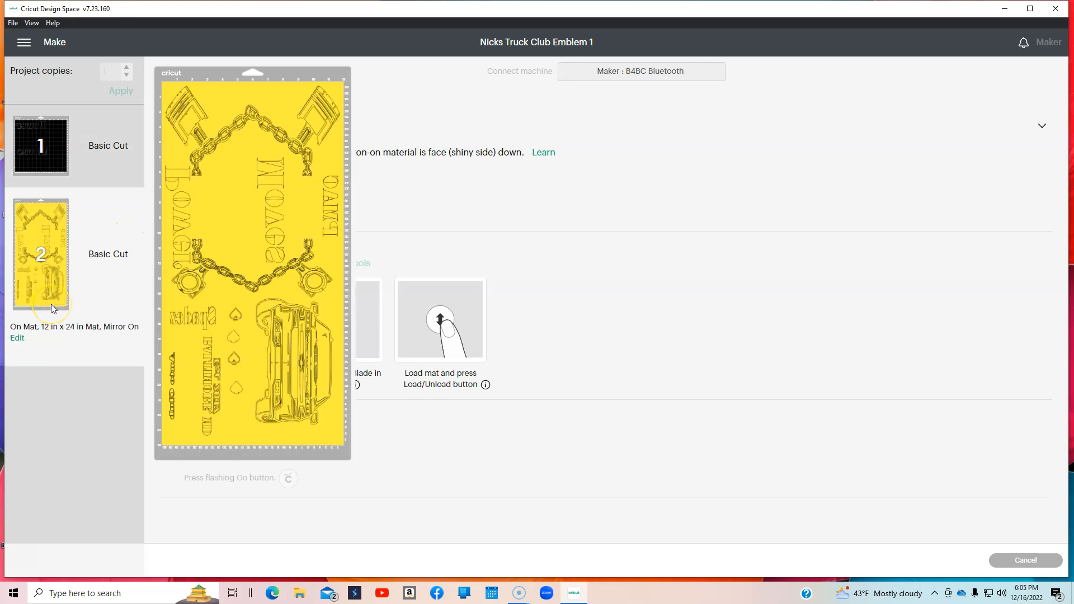